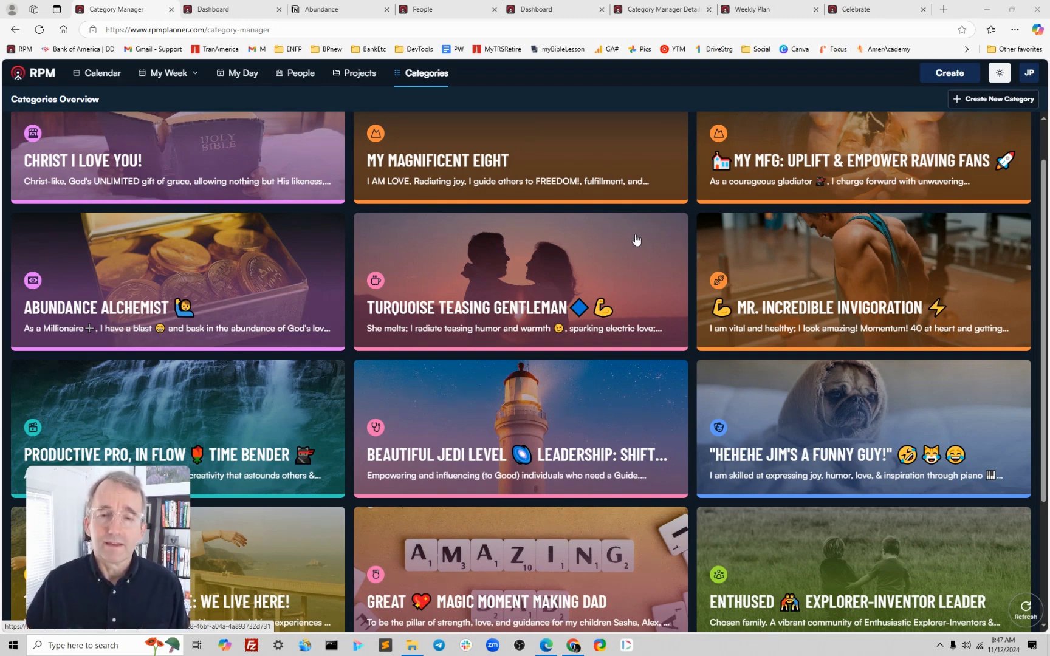
pyautogui.scroll(-1, 649, 245)
pyautogui.scroll(-1, 650, 245)
pyautogui.scroll(1, 650, 246)
pyautogui.scroll(2, 650, 245)
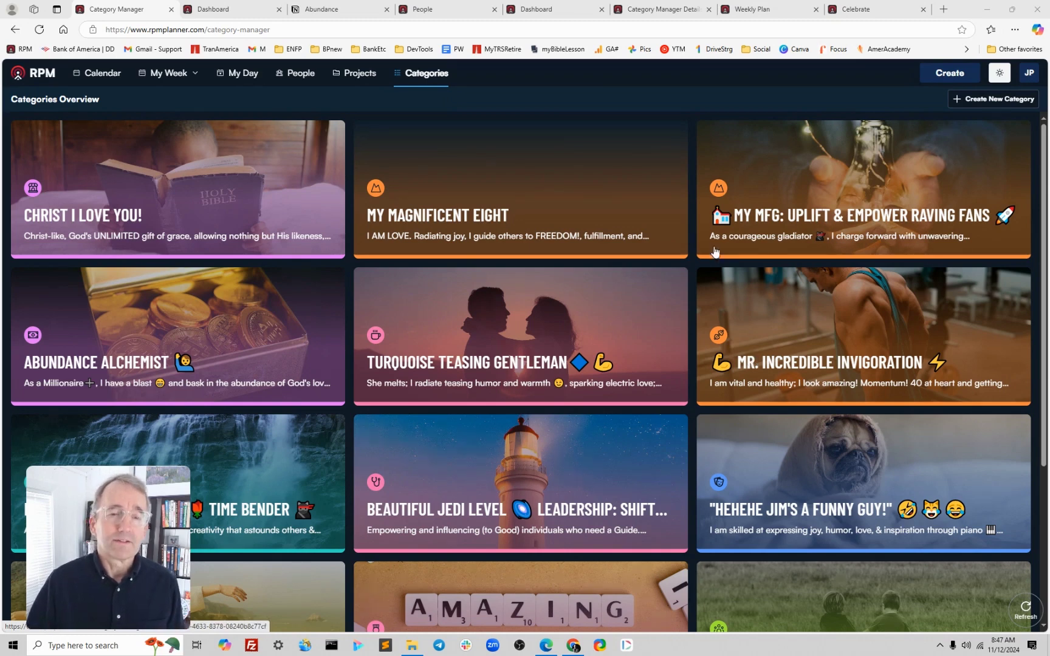
# Step: Switch to the Dashboard tab showing the November 2024 activity calendar
pyautogui.click(228, 15)
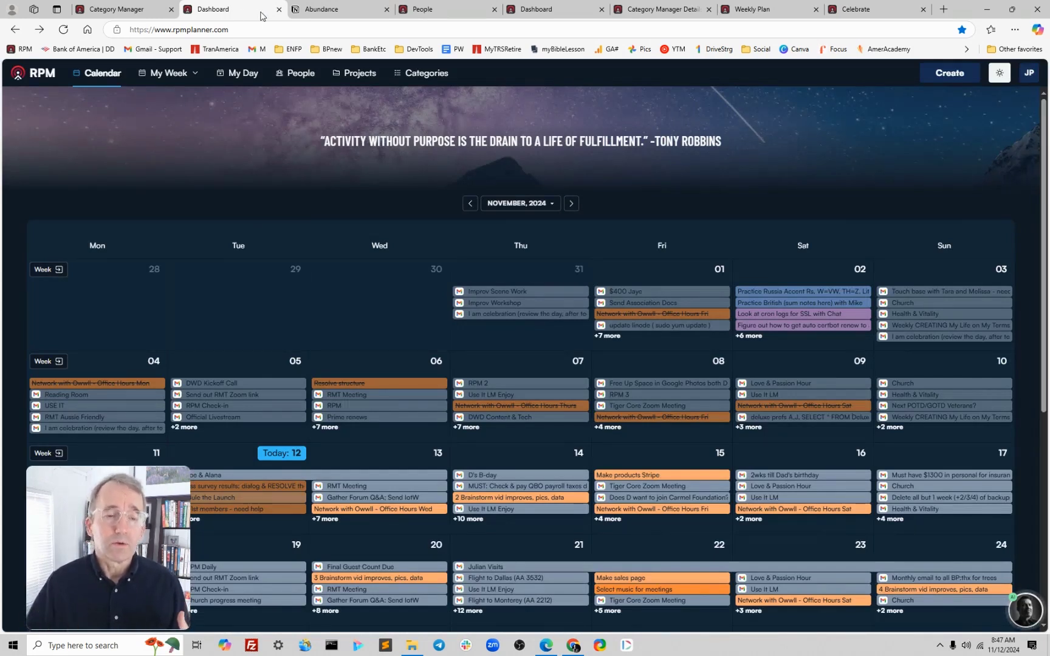
# Step: Spotlight Mr. Incredible Invigoration in the Nov 11–17 Weekly Capture, then return to Category Manager
pyautogui.click(170, 74)
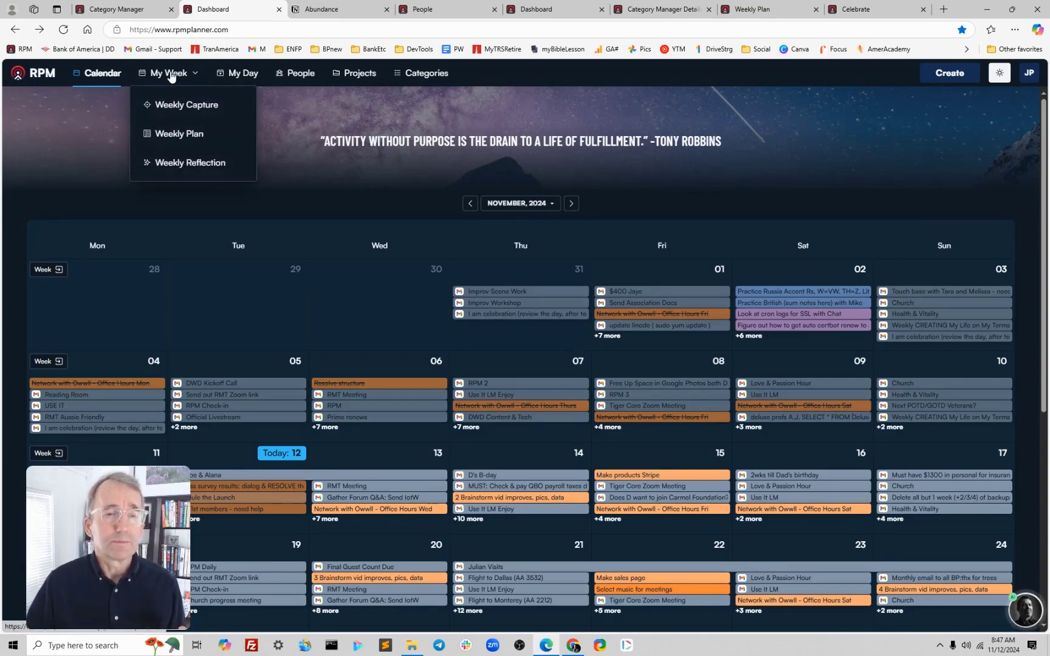
pyautogui.click(190, 109)
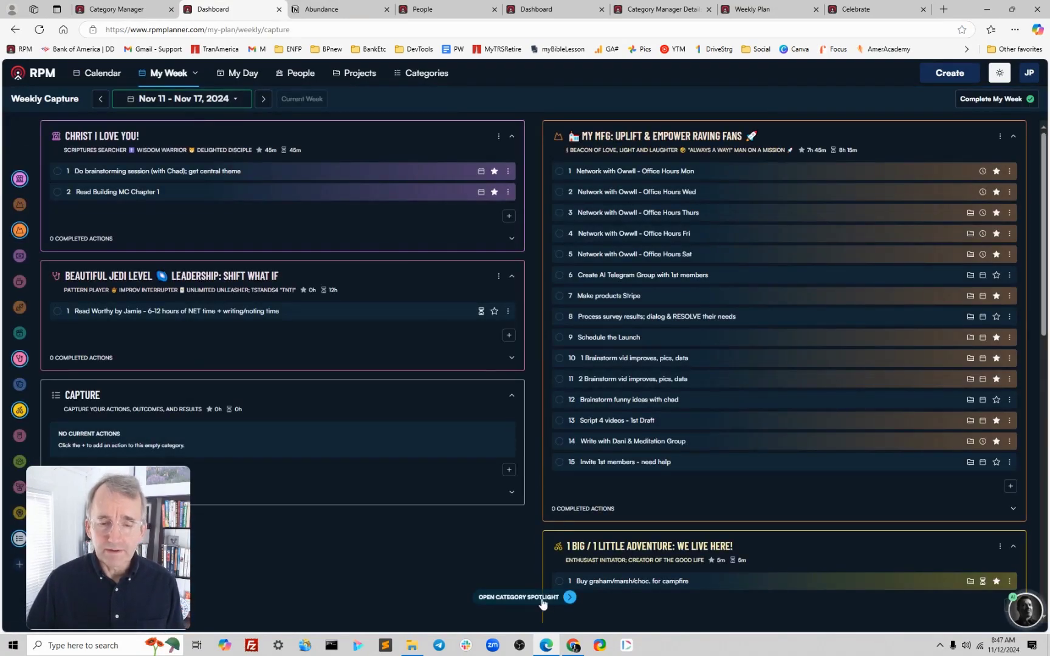
pyautogui.click(542, 602)
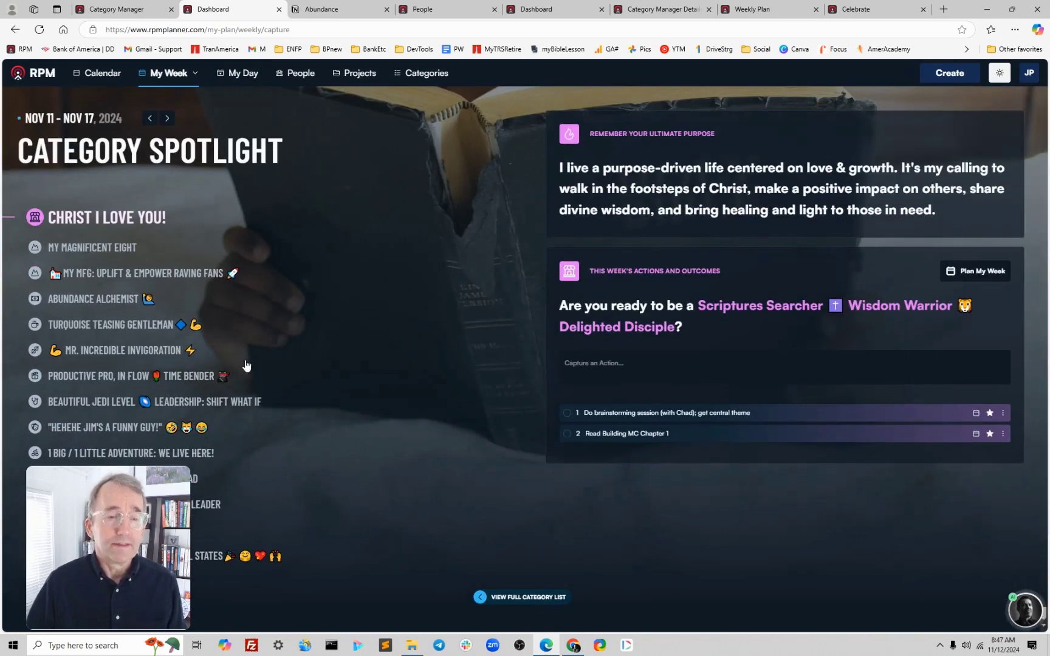
pyautogui.click(77, 326)
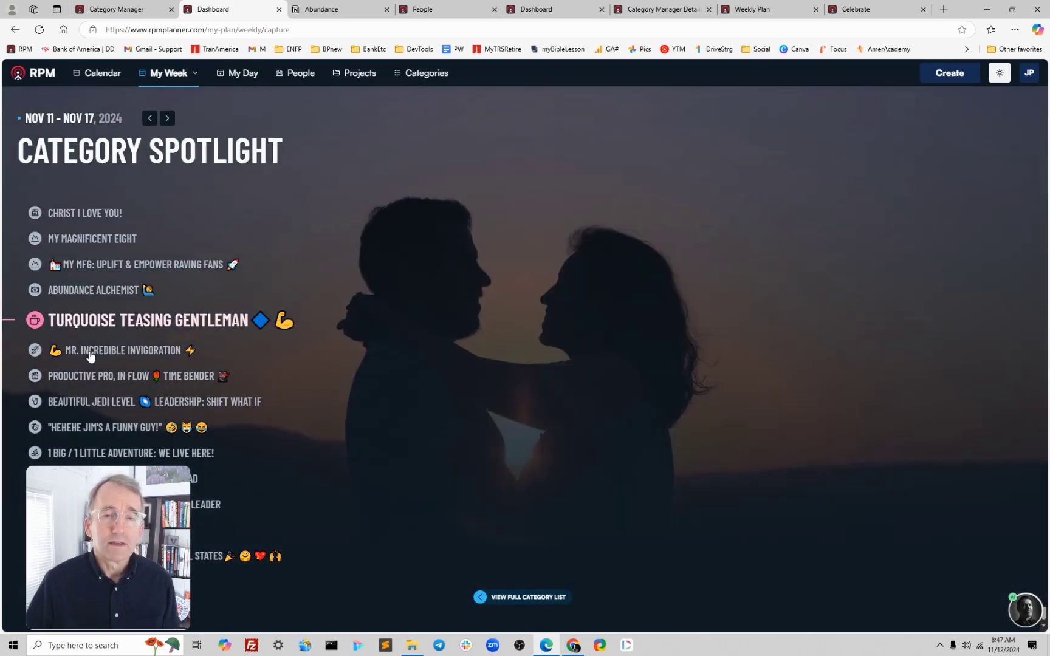
pyautogui.click(91, 353)
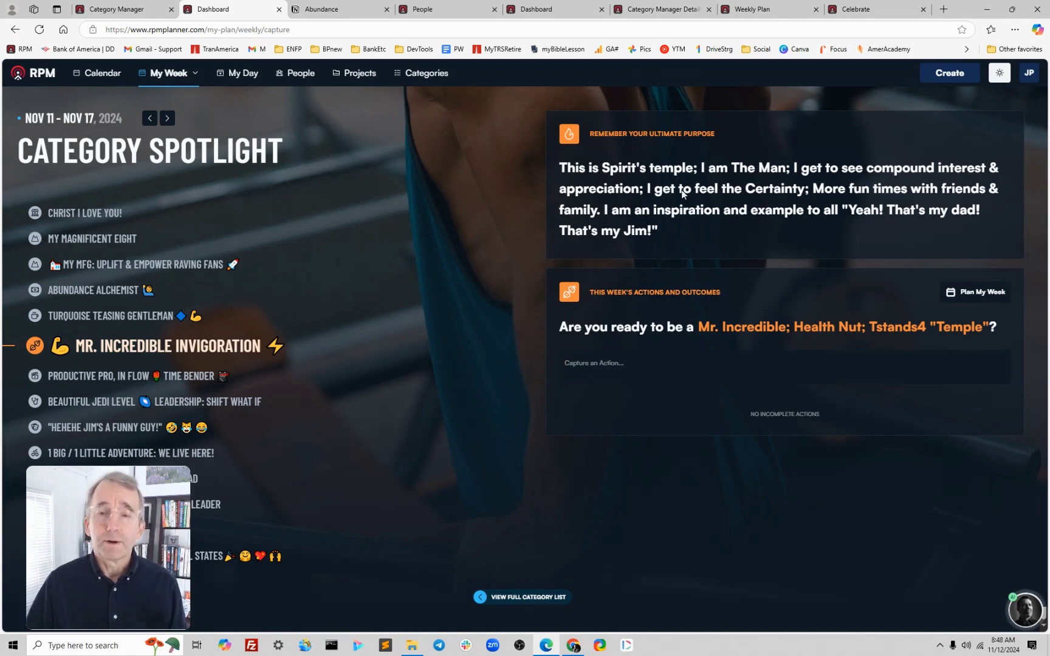
pyautogui.click(119, 9)
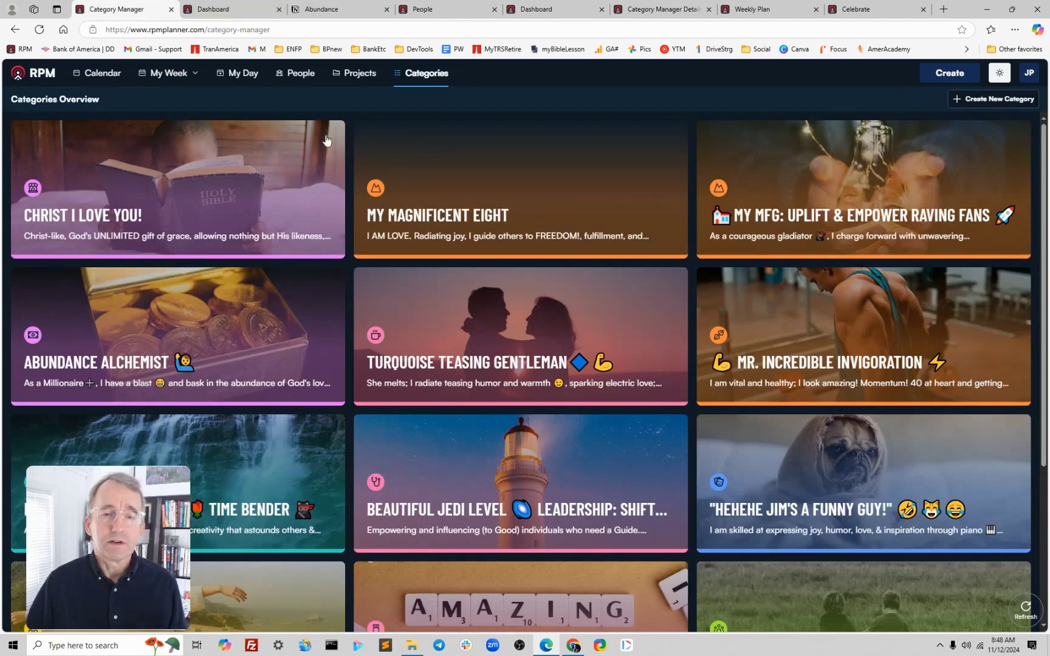
# Step: Open the Mr. Incredible Invigoration card details, then return to its Nov 11–17 spotlight
pyautogui.click(822, 358)
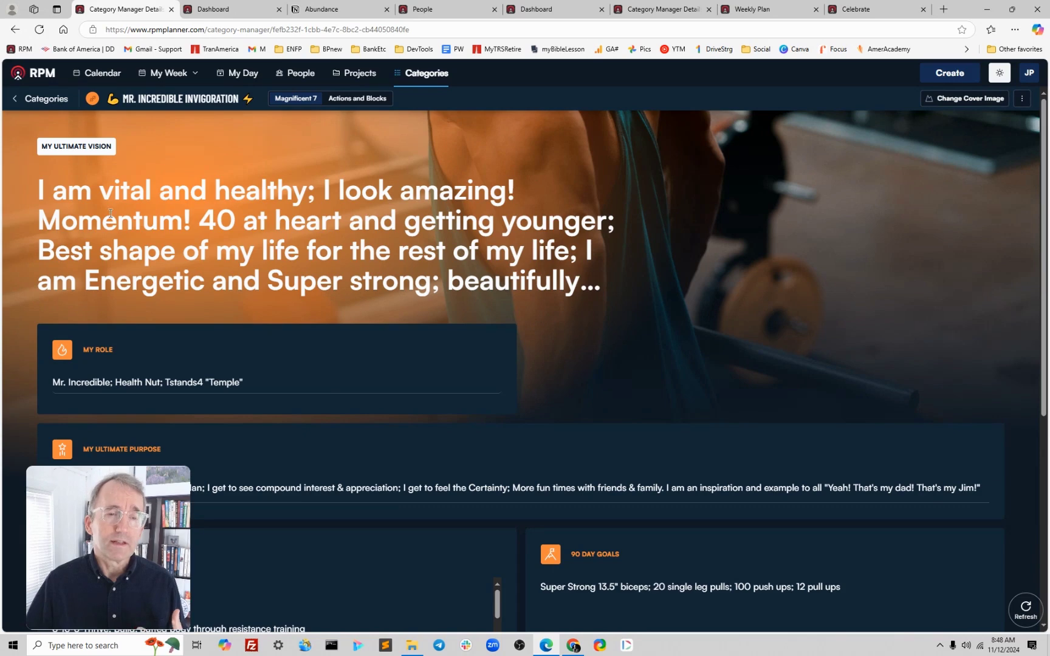
pyautogui.scroll(-2, 273, 402)
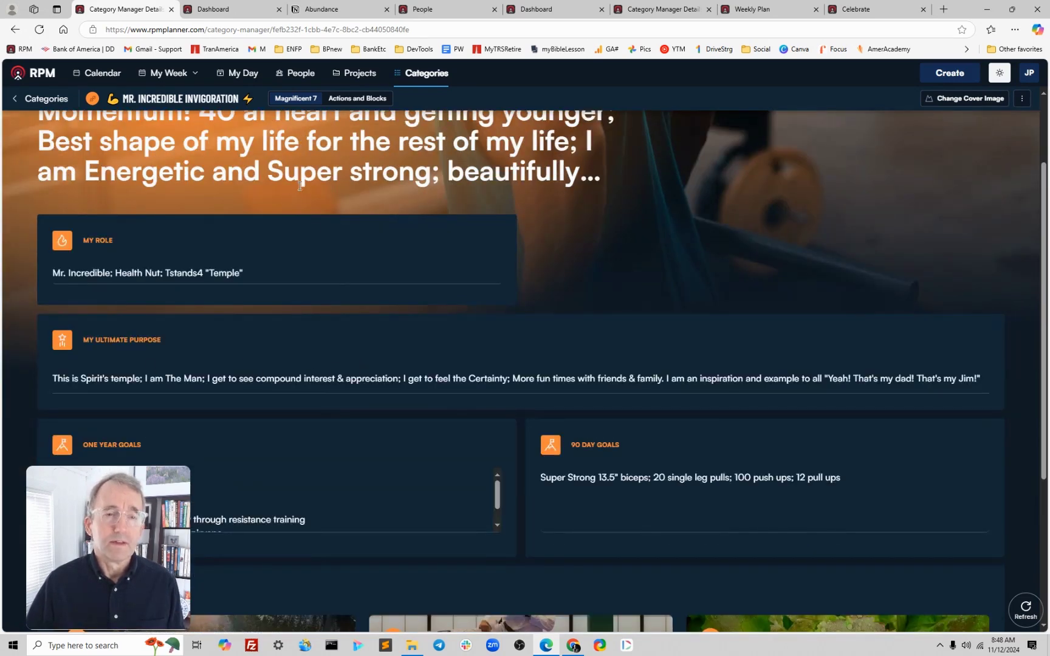
pyautogui.scroll(2, 326, 332)
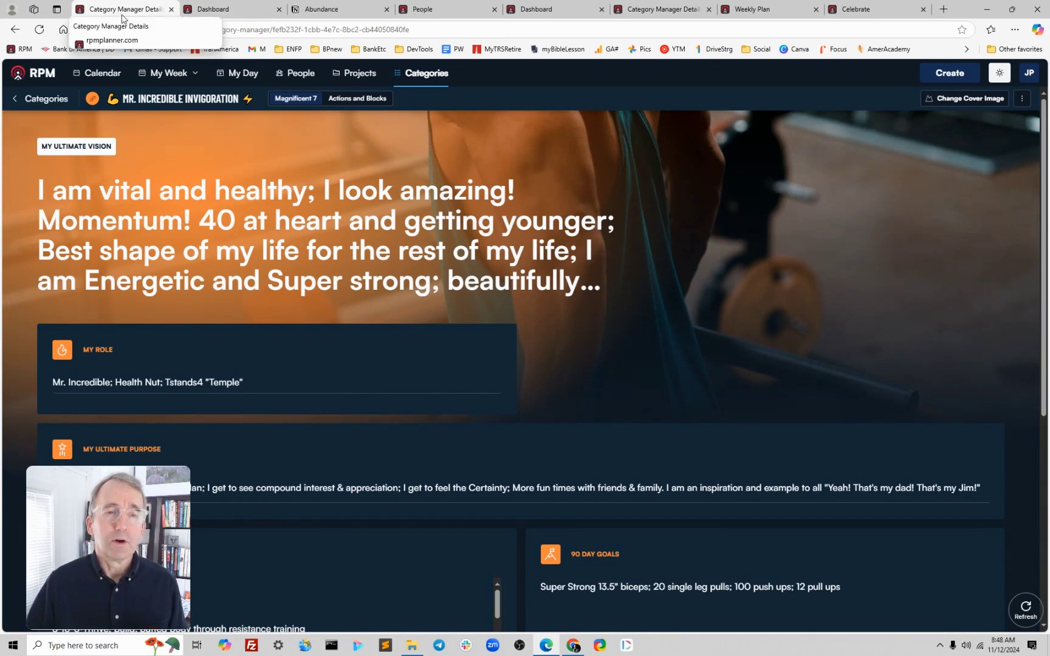
pyautogui.click(220, 15)
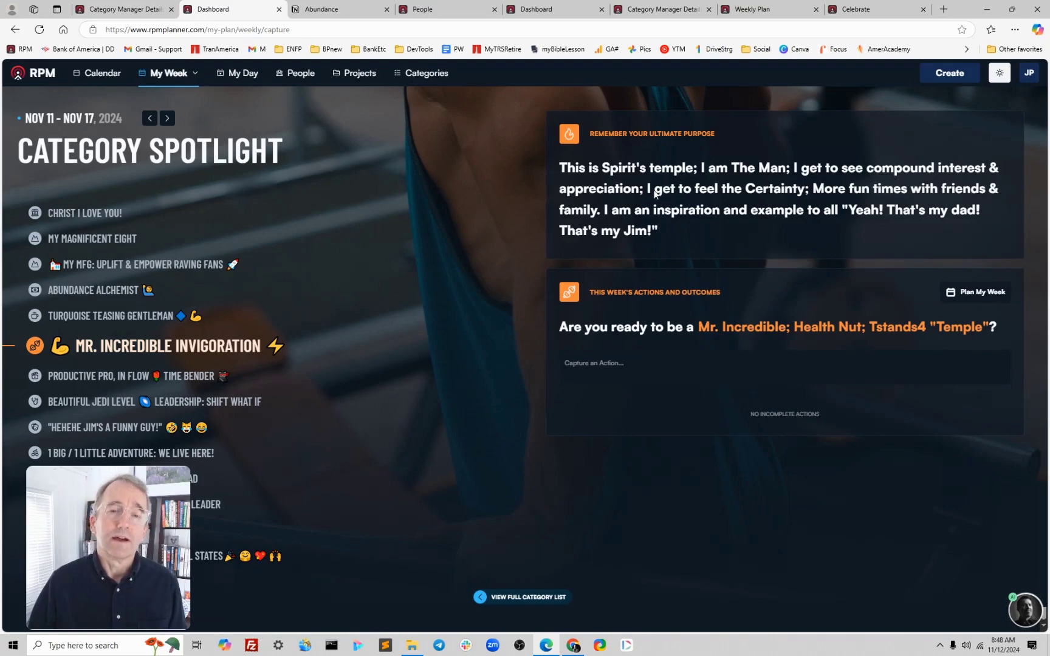
# Step: Switch to the Notion Abundance page under I AM PREPARED
pyautogui.click(336, 13)
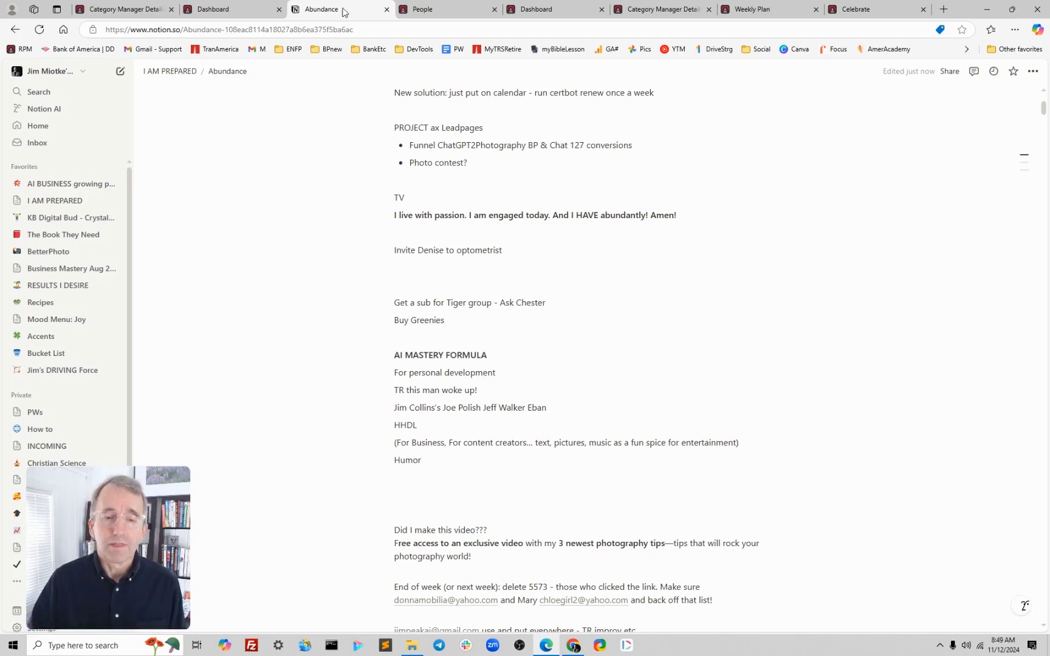
pyautogui.moveTo(520, 197)
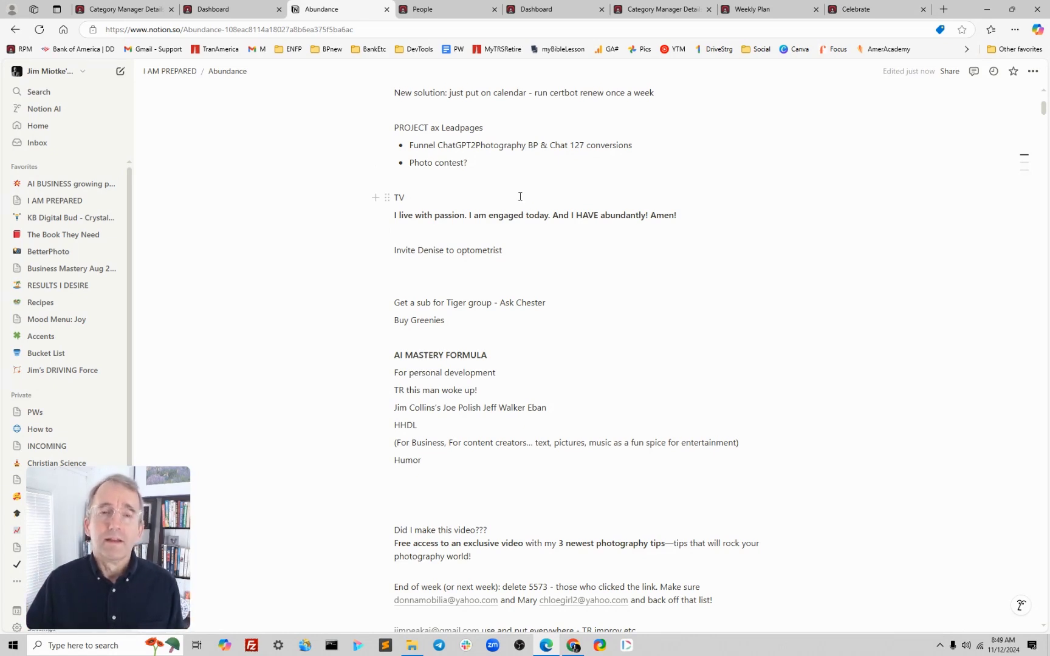
# Step: In People, view _a Juicy Language, briefly check _ an Inspiring Quotes, then return
pyautogui.click(443, 15)
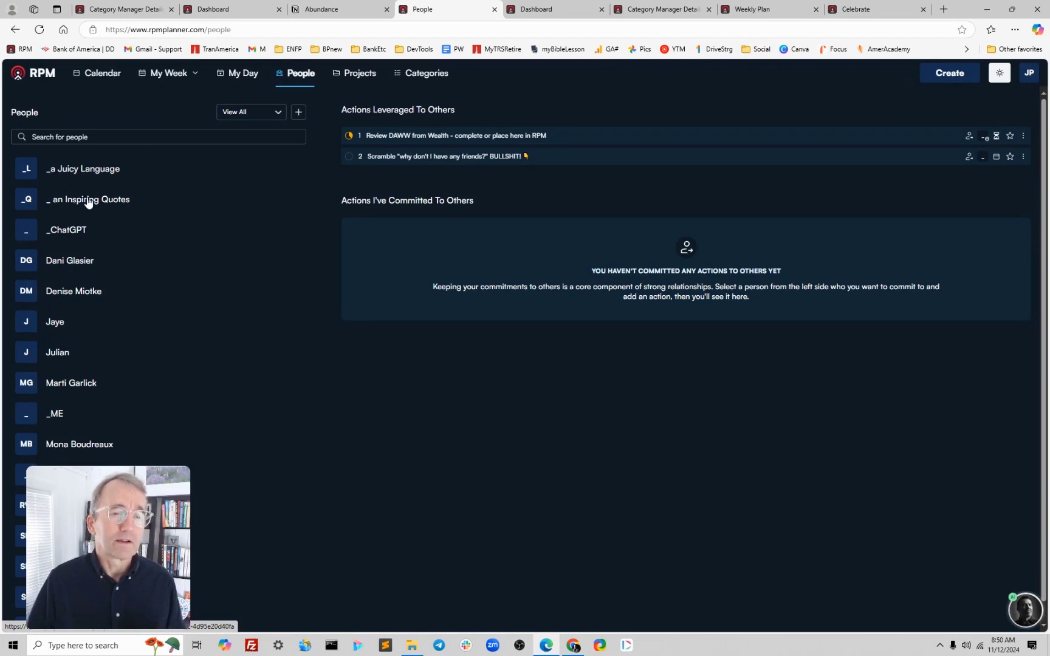
pyautogui.click(87, 171)
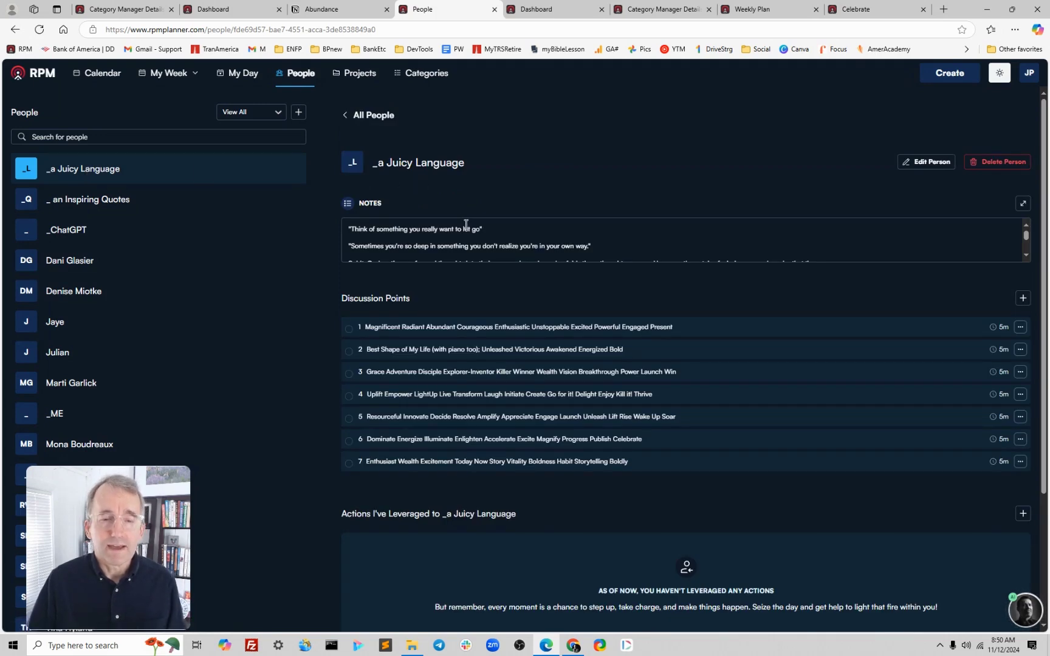
pyautogui.scroll(-2, 466, 225)
pyautogui.scroll(-2, 466, 224)
pyautogui.scroll(-2, 466, 223)
pyautogui.scroll(-2, 466, 224)
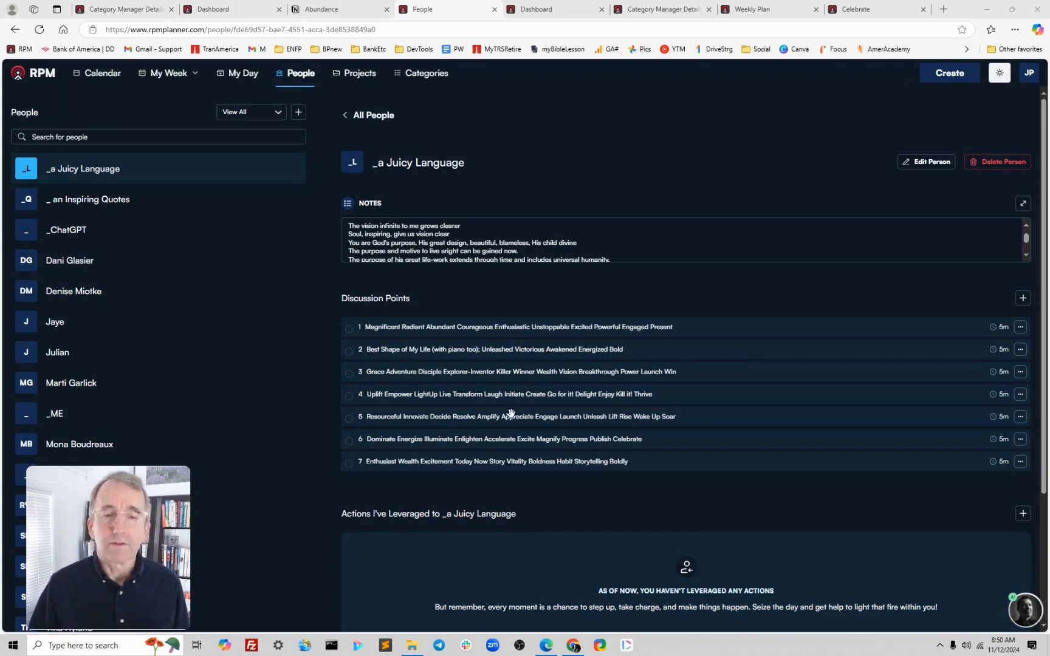
pyautogui.scroll(2, 430, 240)
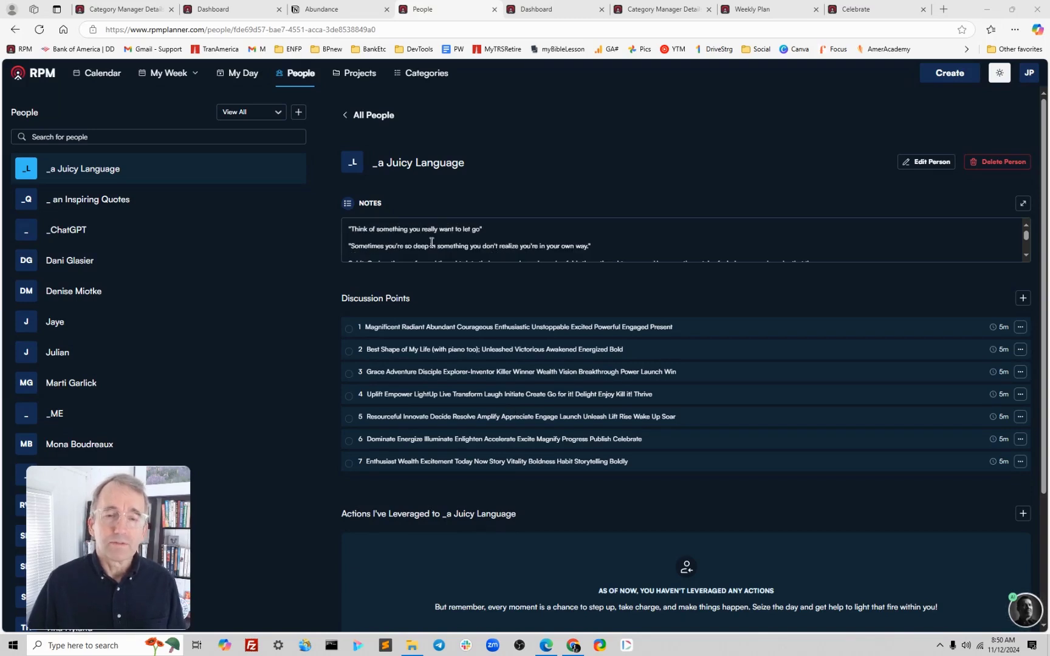
pyautogui.click(94, 204)
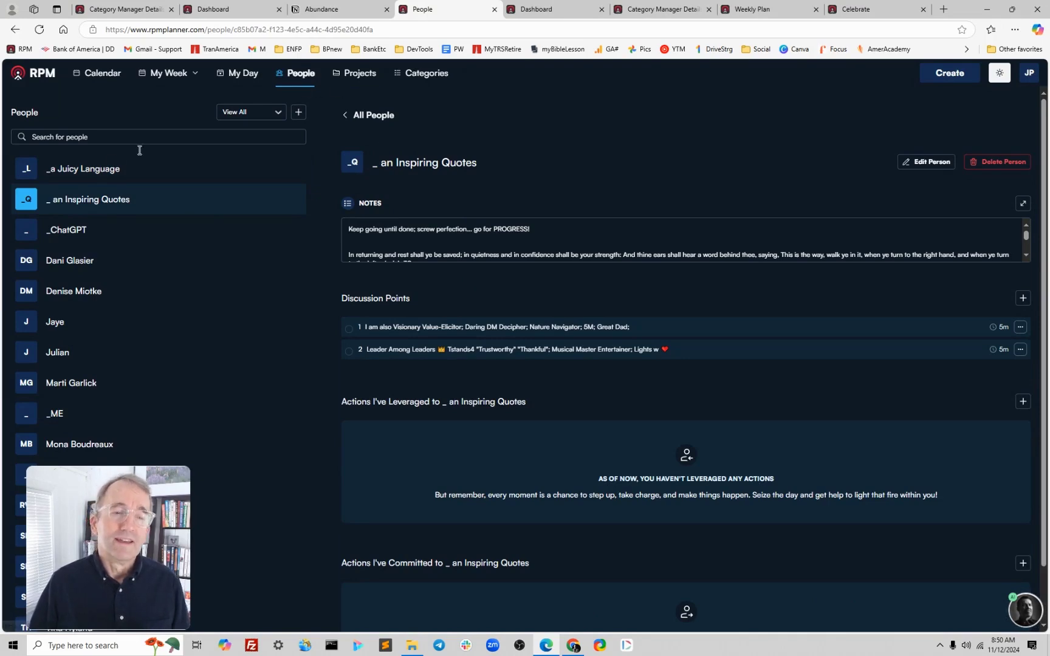
pyautogui.click(86, 170)
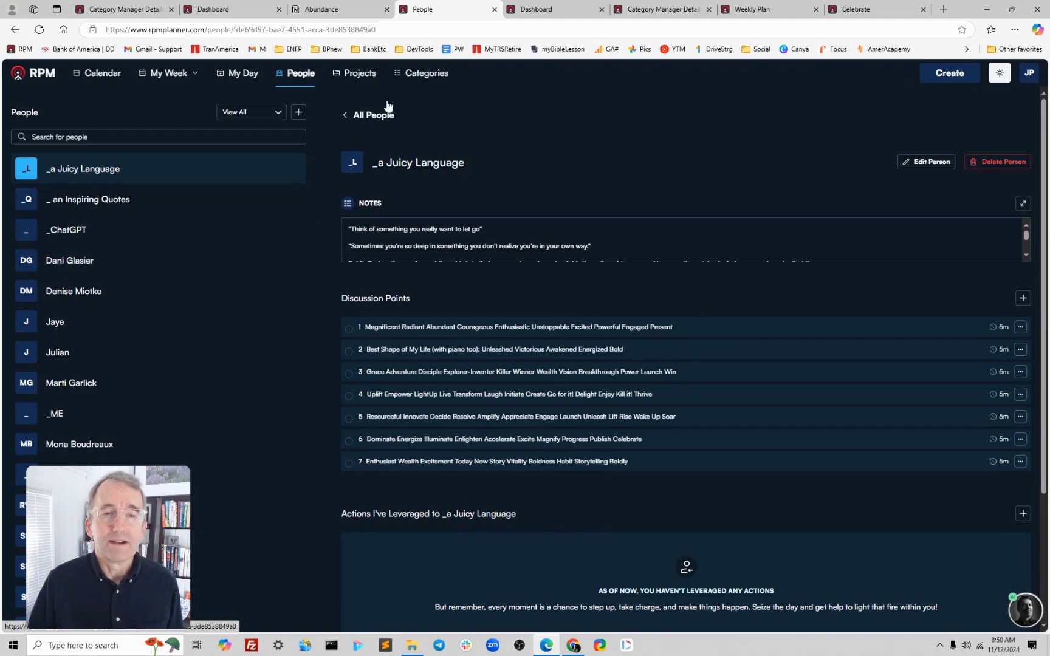
# Step: Switch to the Dashboard to read the Capture your 3-5 to thrive notes
pyautogui.click(542, 9)
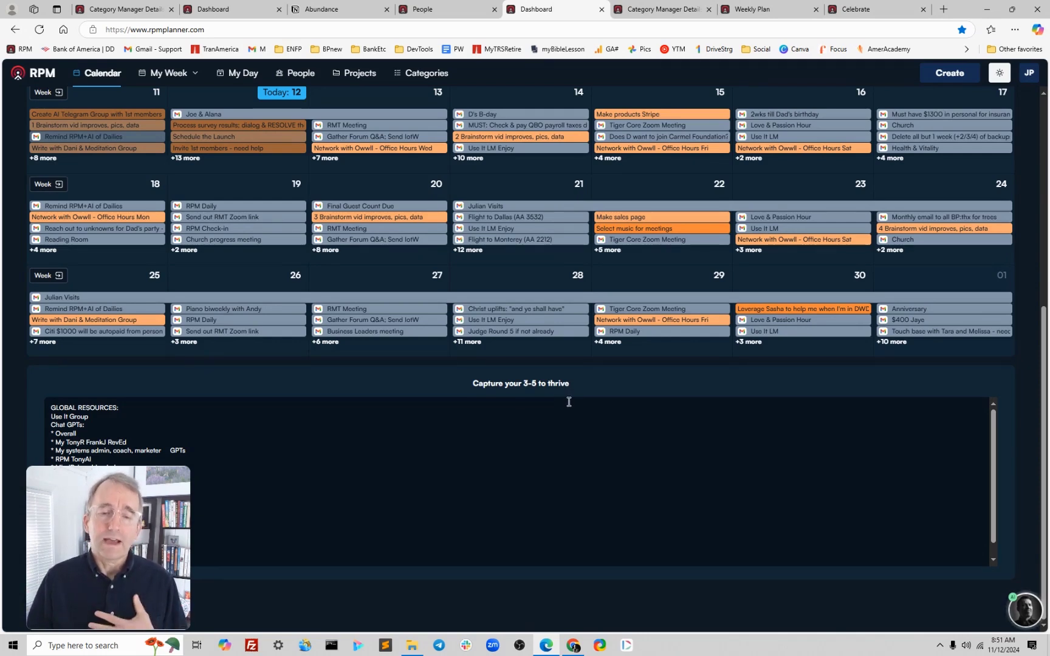
pyautogui.scroll(-1, 241, 447)
pyautogui.scroll(1, 241, 447)
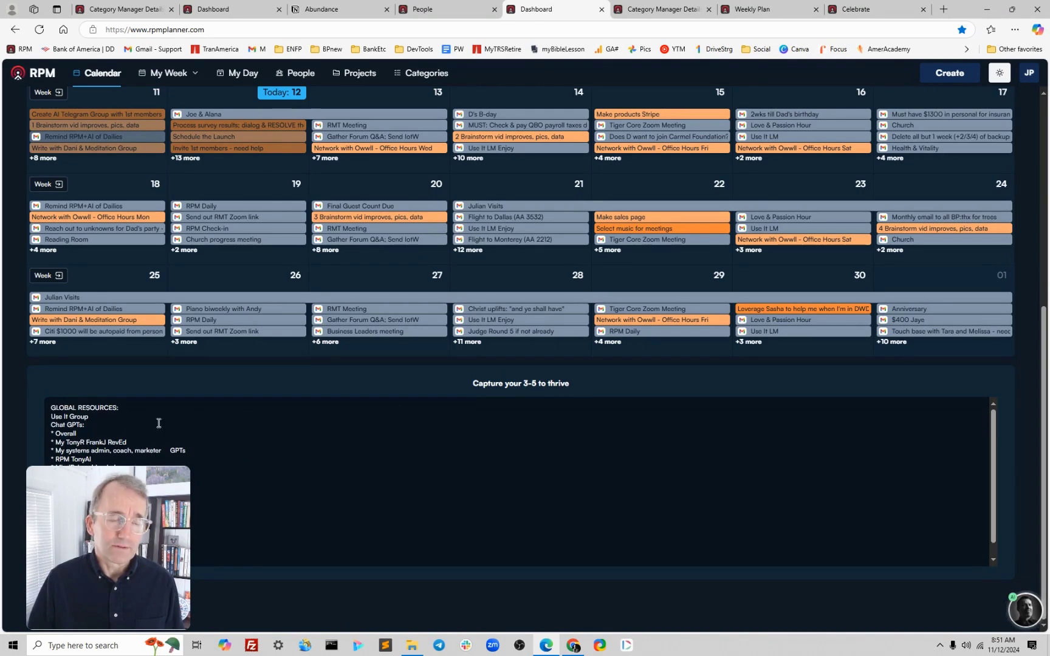
pyautogui.scroll(-1, 280, 419)
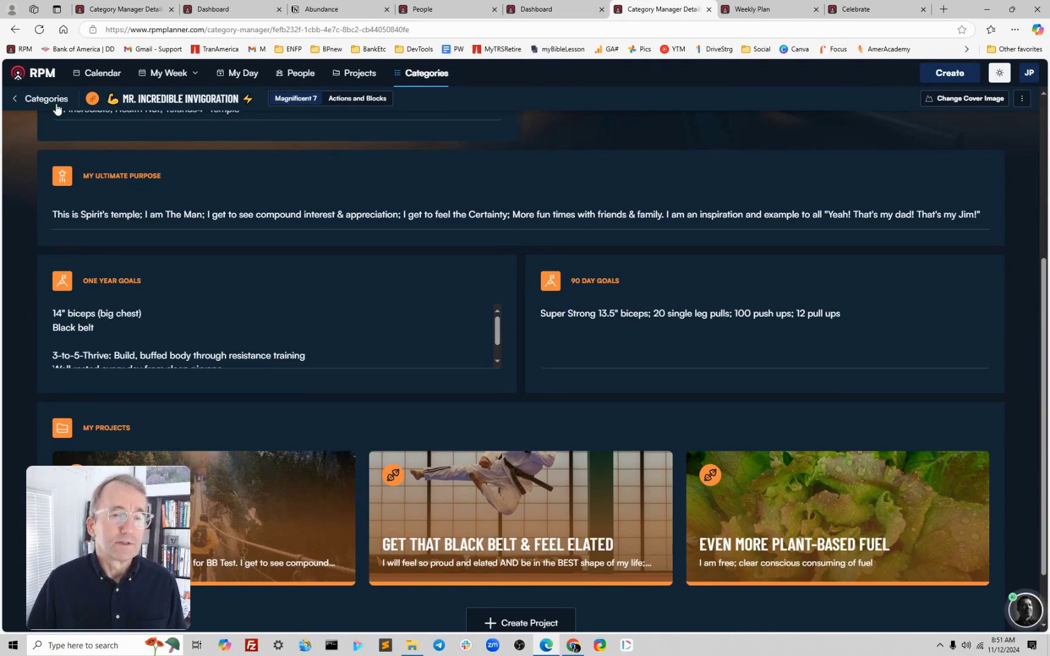
pyautogui.click(46, 98)
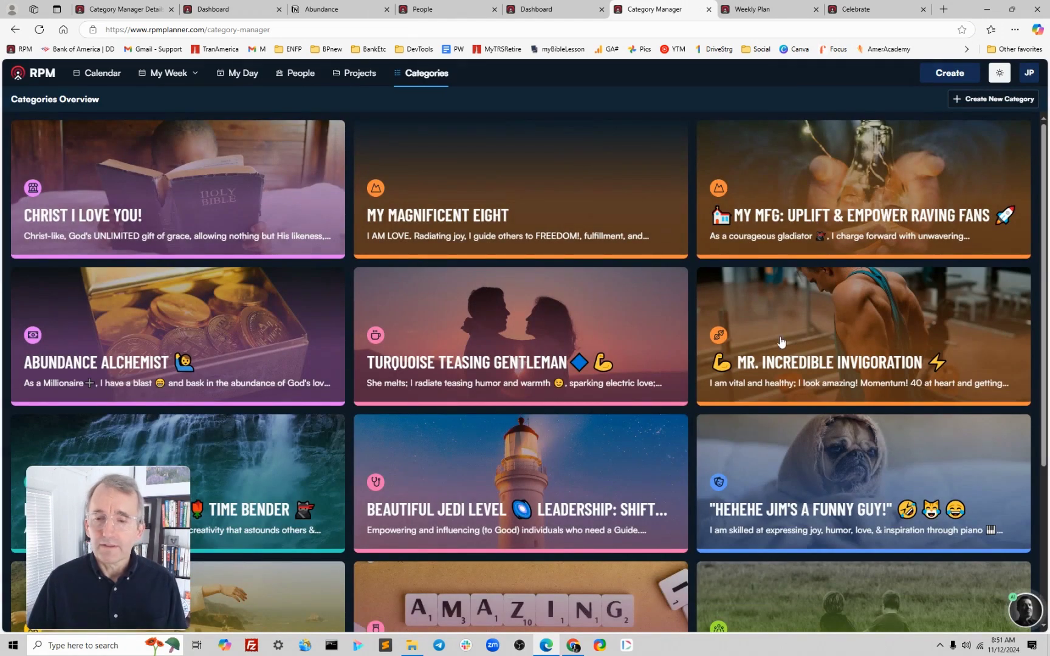
pyautogui.click(781, 342)
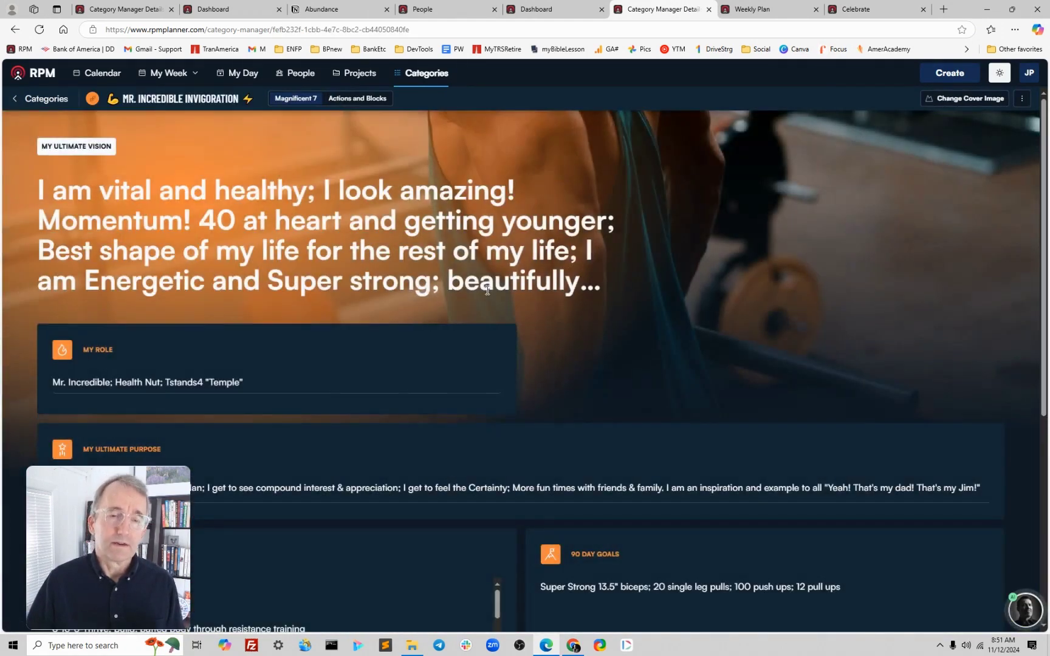
pyautogui.scroll(-2, 487, 291)
pyautogui.scroll(-2, 458, 282)
pyautogui.scroll(-1, 458, 282)
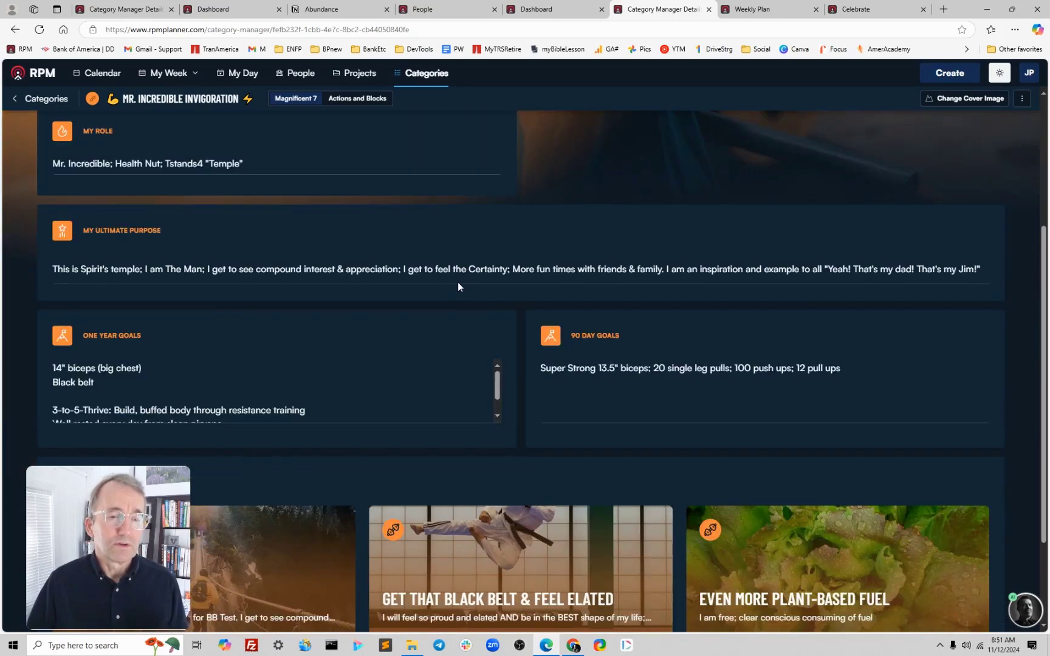
pyautogui.scroll(-1, 457, 282)
pyautogui.scroll(-1, 458, 282)
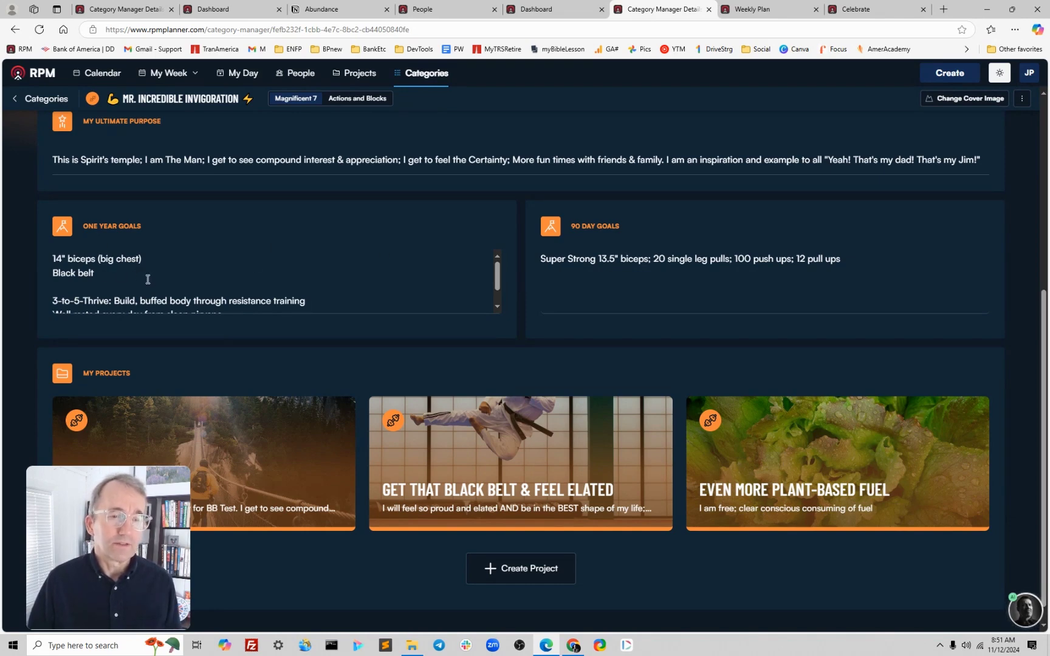
pyautogui.scroll(-2, 148, 280)
pyautogui.scroll(-1, 98, 270)
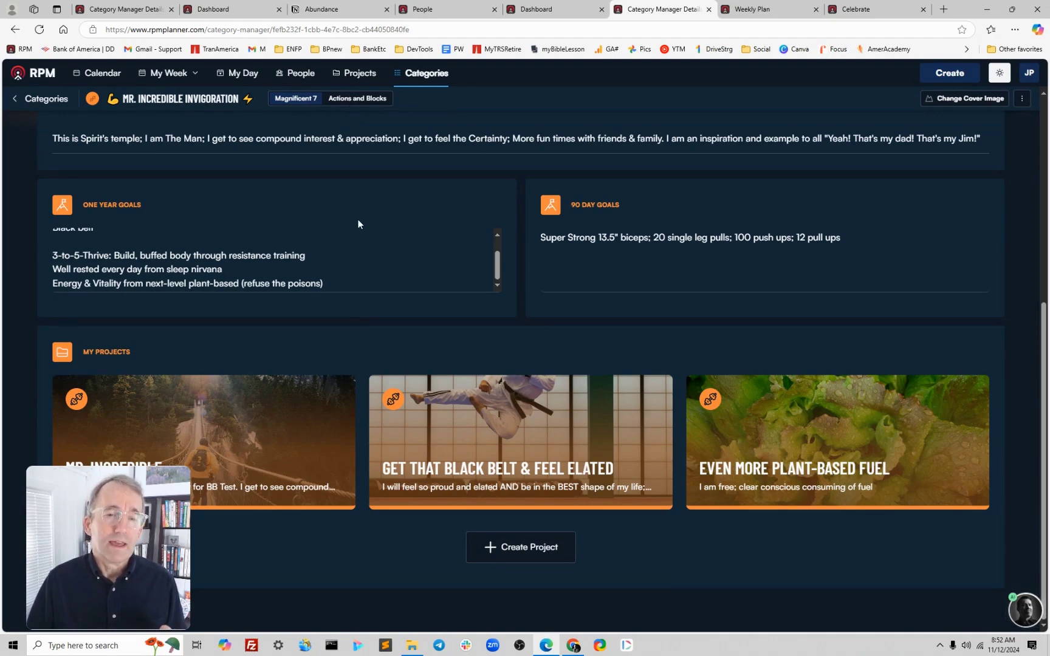
pyautogui.scroll(5, 358, 219)
pyautogui.scroll(3, 357, 219)
pyautogui.scroll(-1, 360, 217)
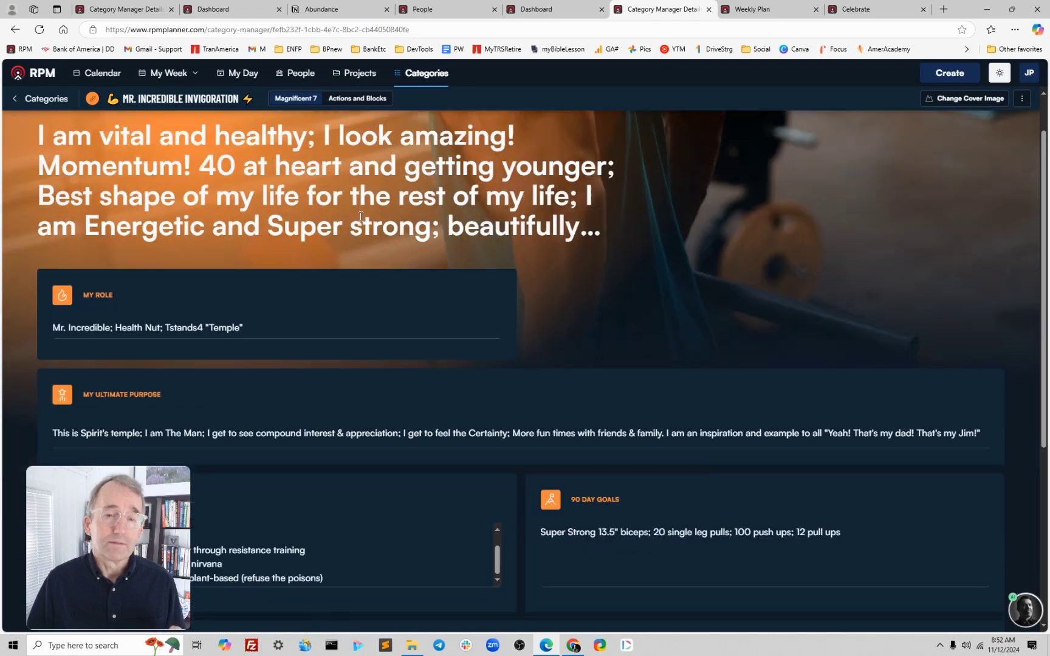
pyautogui.scroll(1, 360, 217)
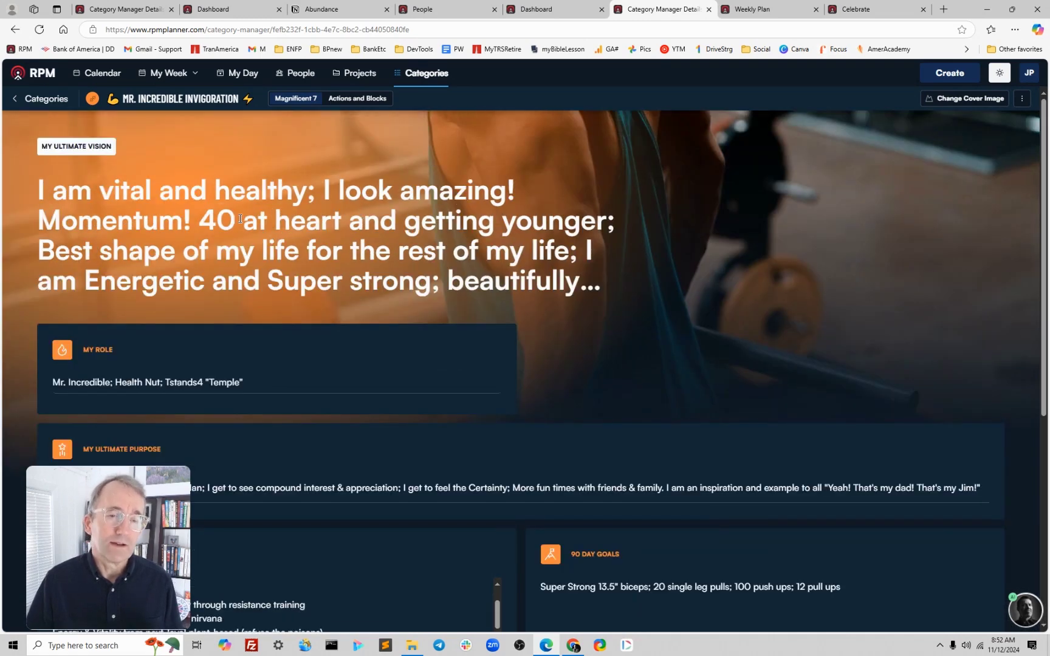
pyautogui.scroll(-4, 281, 312)
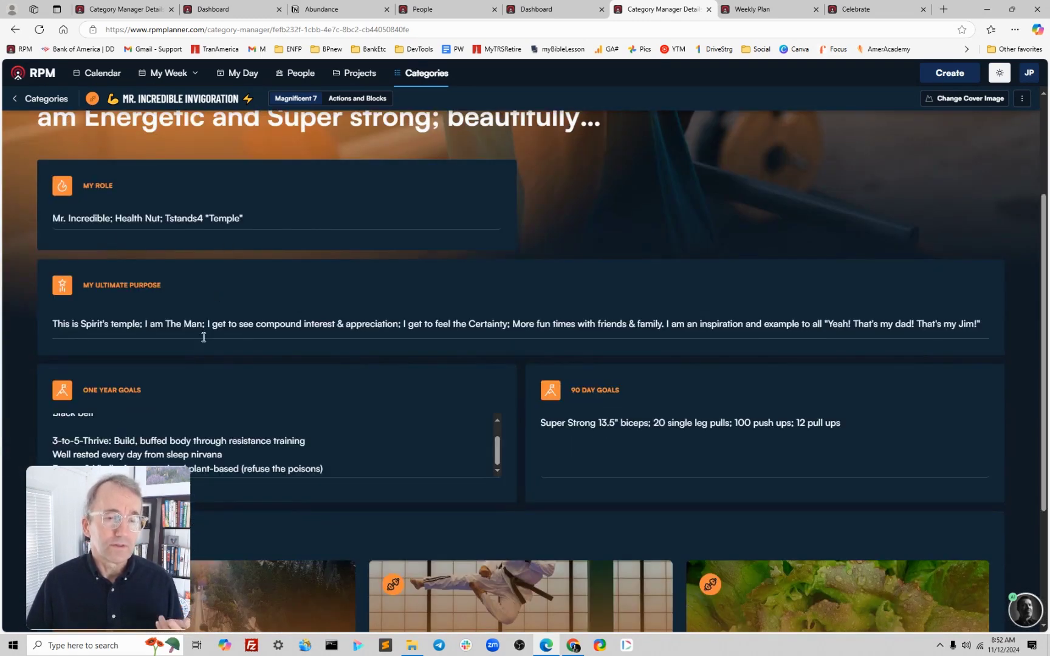
pyautogui.scroll(-1, 217, 323)
pyautogui.scroll(-2, 216, 325)
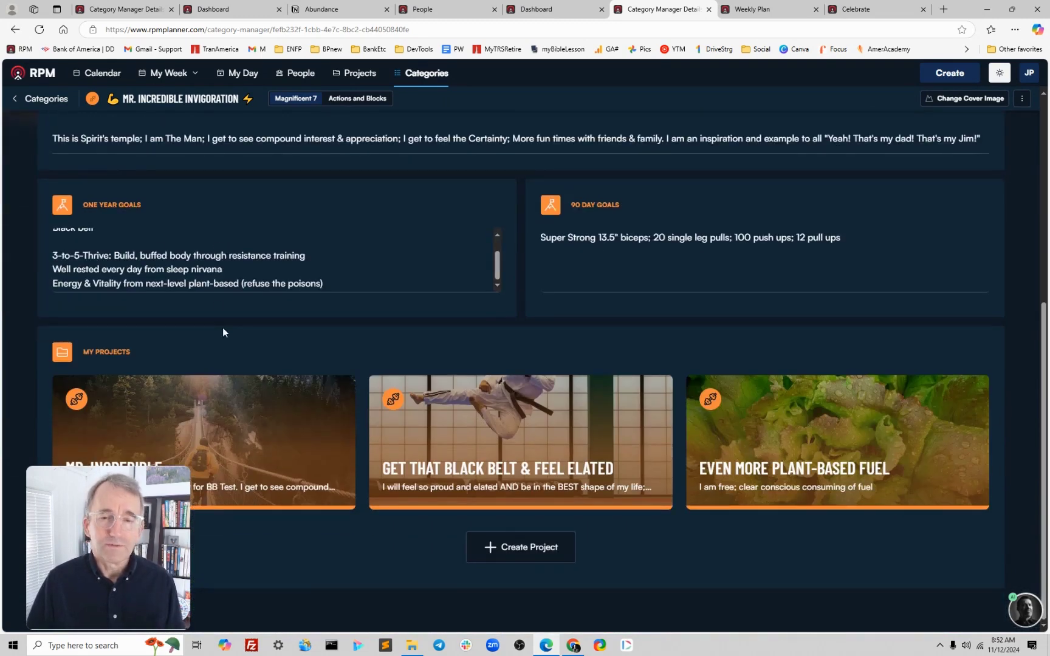
pyautogui.scroll(2, 218, 332)
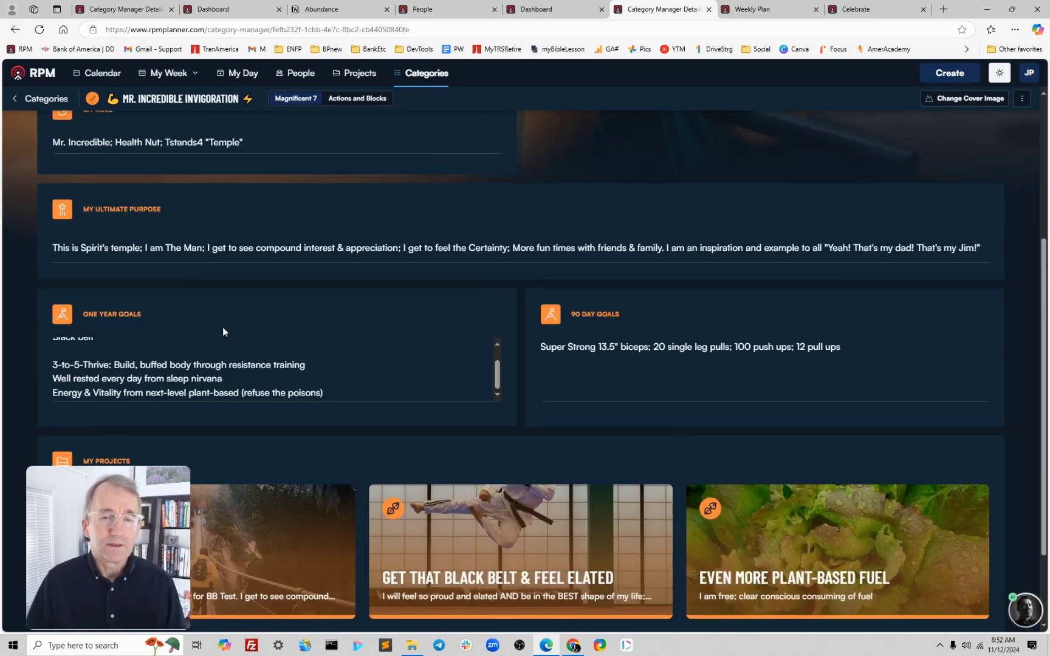
pyautogui.scroll(3, 223, 328)
pyautogui.scroll(2, 223, 327)
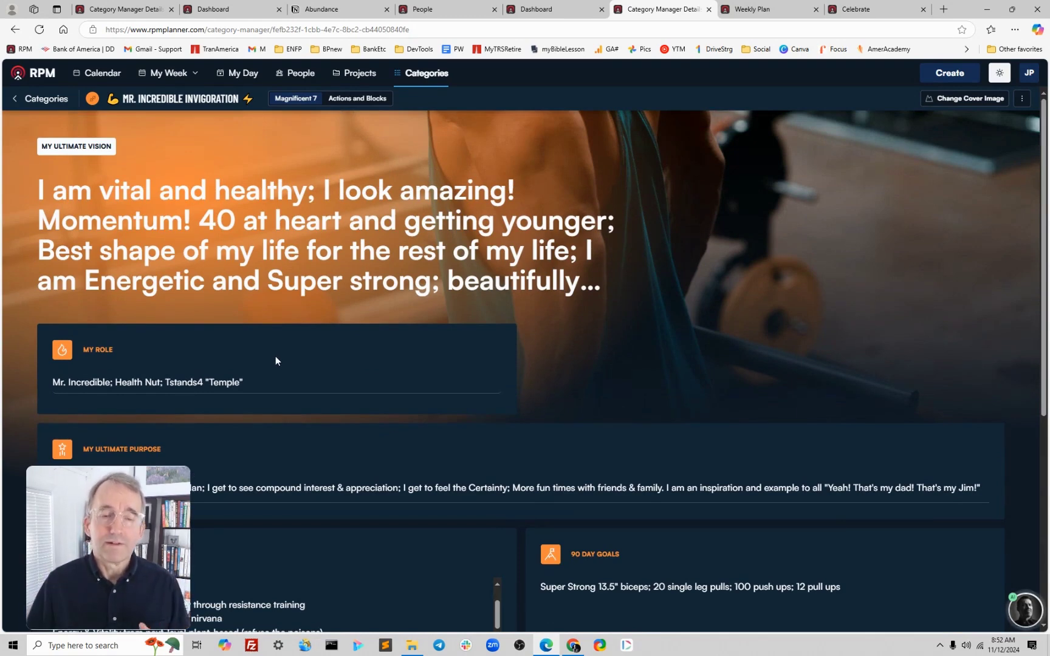
# Step: Switch to the Weekly Plan tab showing the Nov 11–17 schedule
pyautogui.click(763, 9)
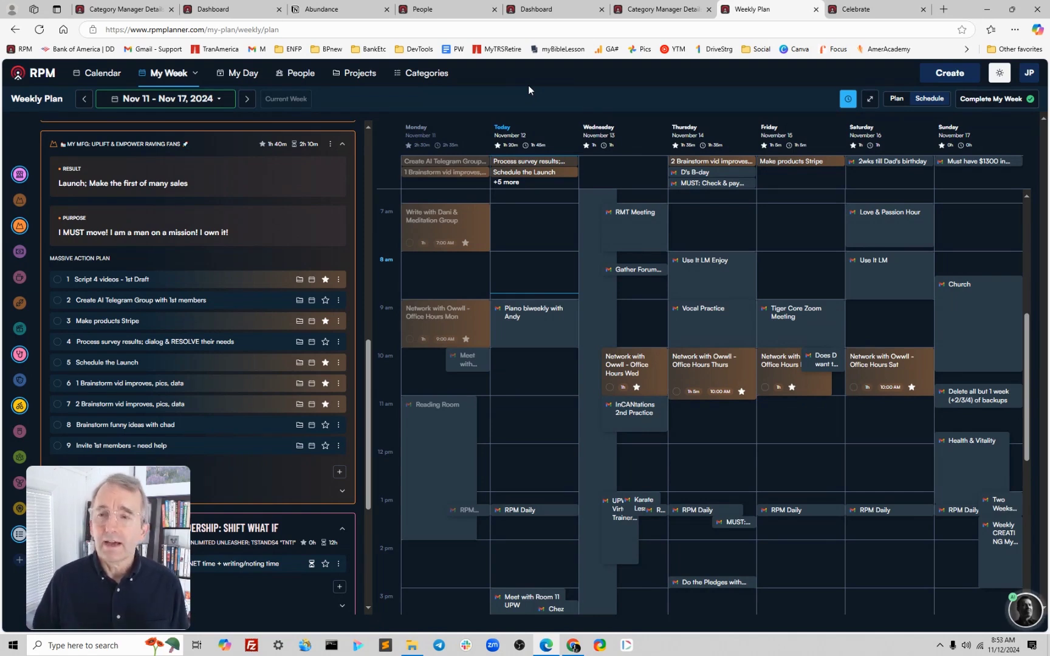
pyautogui.click(161, 77)
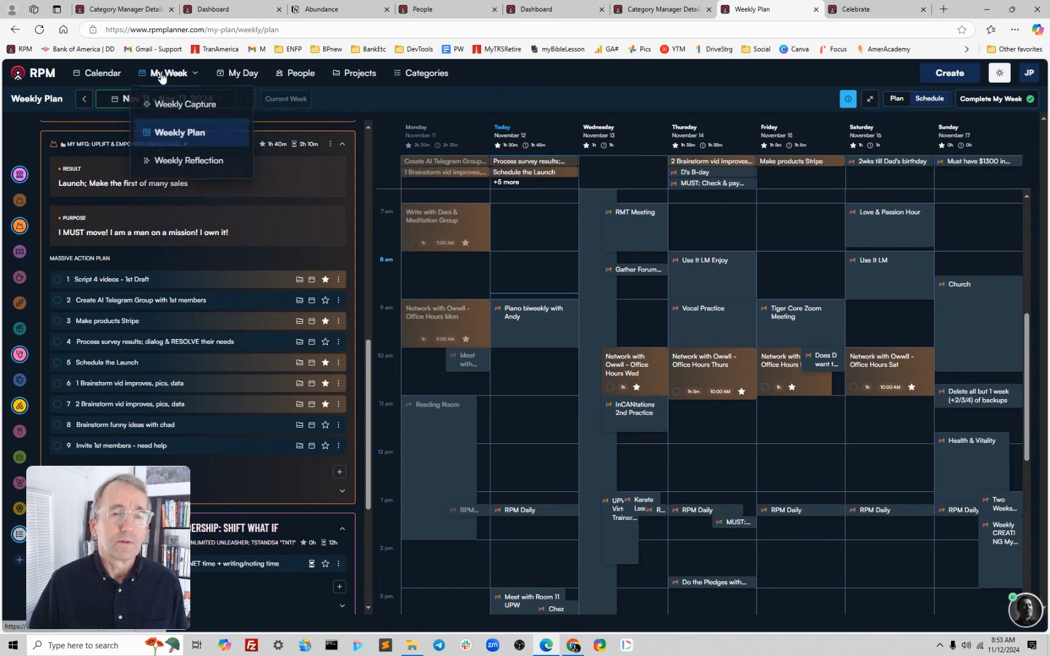
pyautogui.click(181, 134)
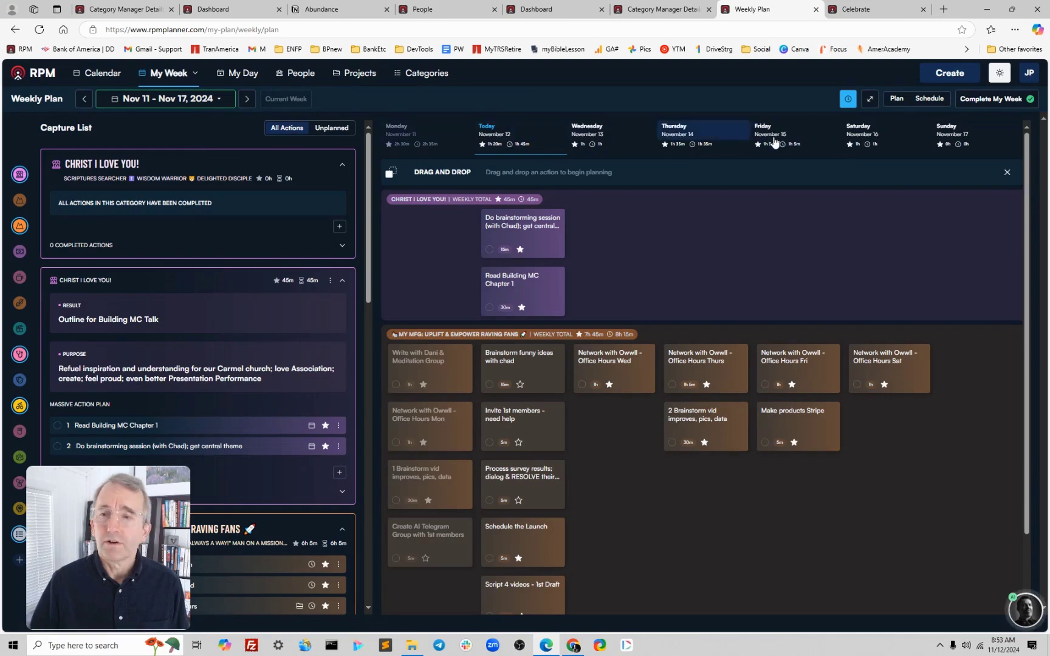
pyautogui.click(933, 103)
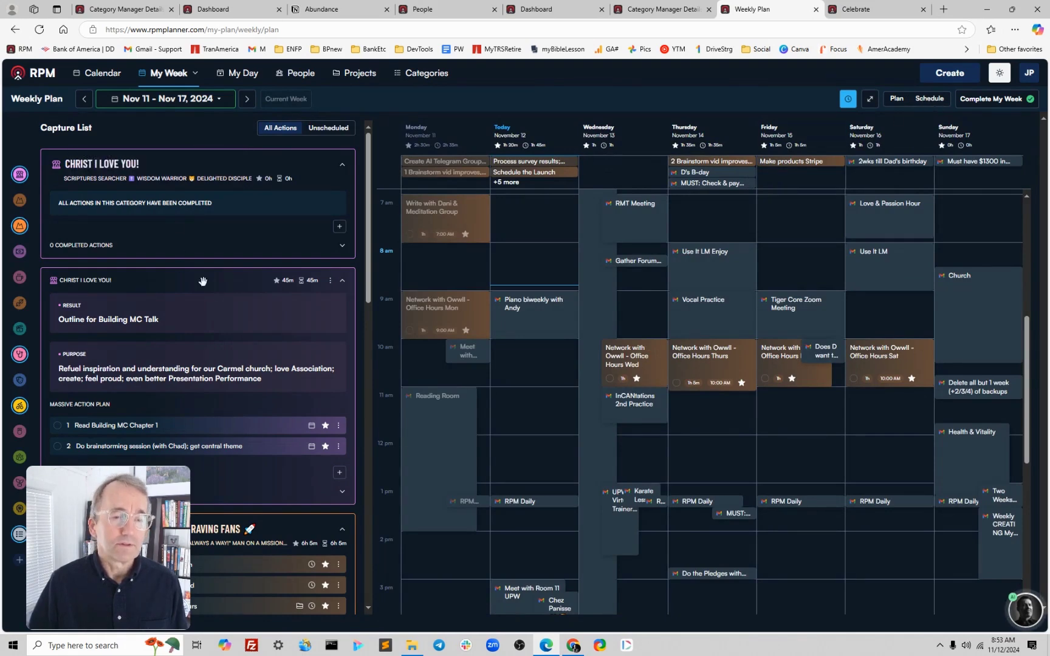
pyautogui.scroll(-3, 216, 291)
pyautogui.scroll(-3, 216, 292)
pyautogui.scroll(-3, 216, 292)
pyautogui.scroll(-3, 216, 291)
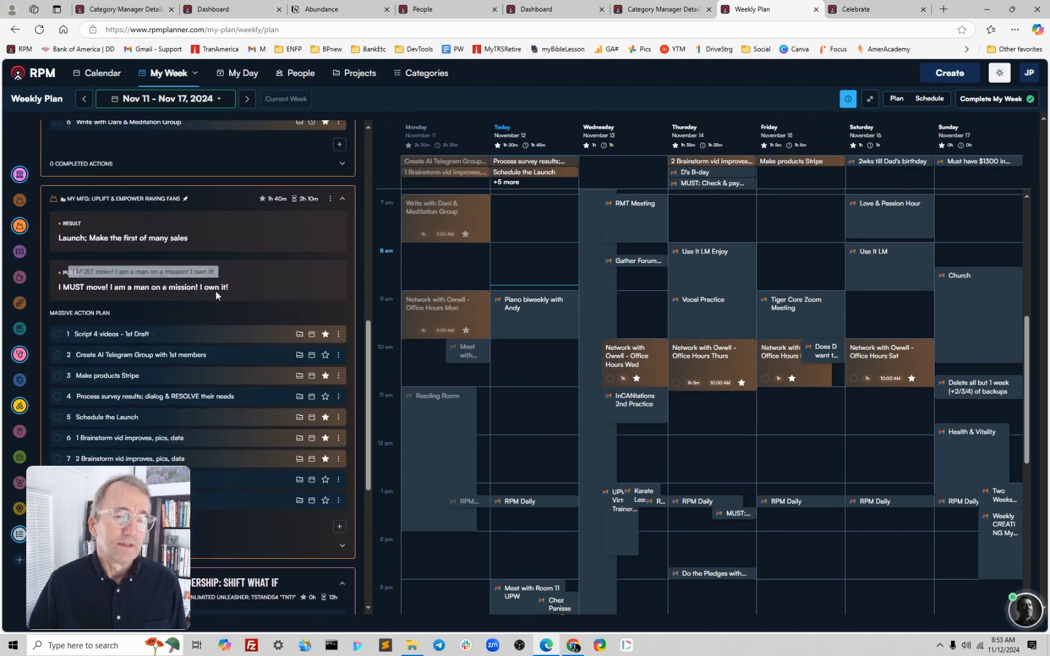
pyautogui.scroll(-2, 216, 291)
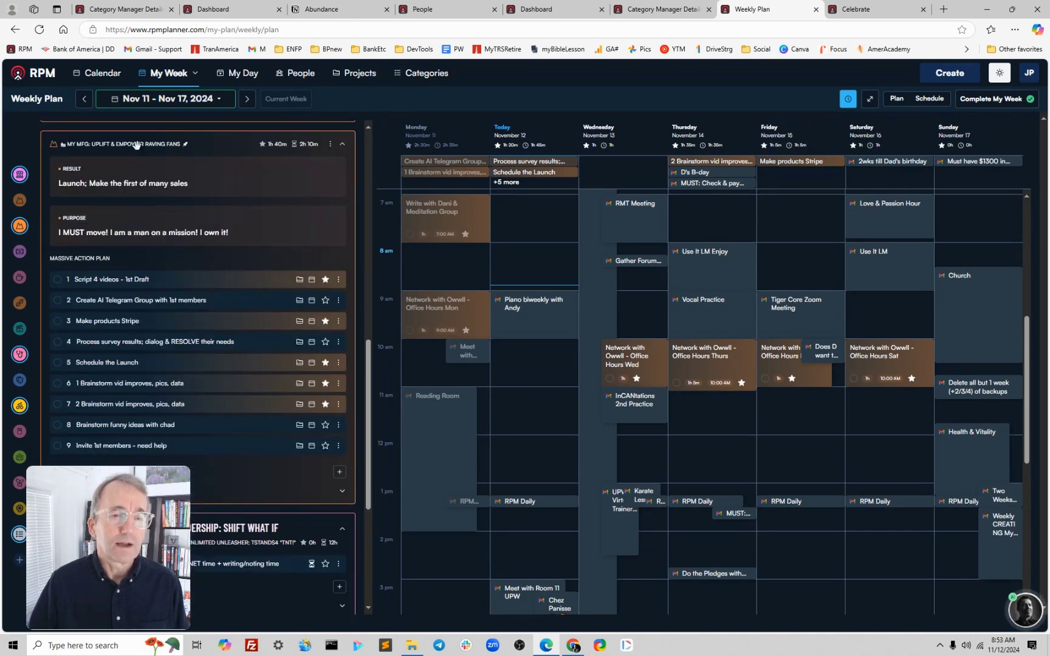
pyautogui.moveTo(209, 171); pyautogui.dragTo(489, 255)
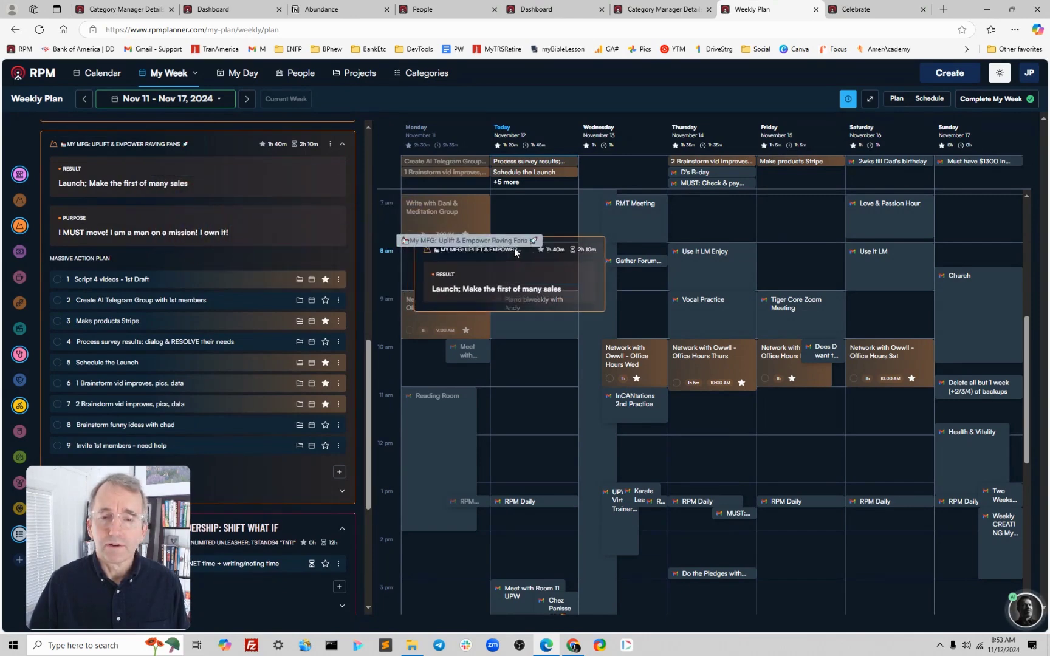
pyautogui.moveTo(488, 255)
pyautogui.mouseDown()
pyautogui.moveTo(293, 183)
pyautogui.moveTo(188, 281)
pyautogui.moveTo(209, 287)
pyautogui.mouseUp()
pyautogui.scroll(-8, 209, 288)
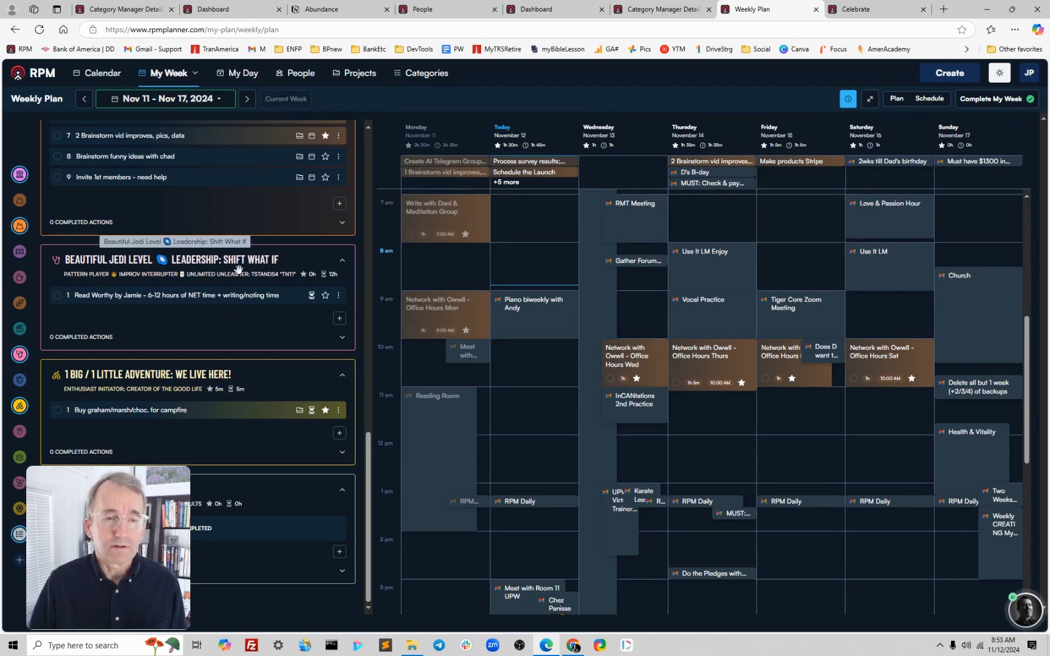
# Step: Drag the Beautiful Jedi Level category block onto Tuesday 8am in the calendar
pyautogui.moveTo(179, 259)
pyautogui.mouseDown()
pyautogui.moveTo(365, 277)
pyautogui.moveTo(519, 253)
pyautogui.mouseUp()
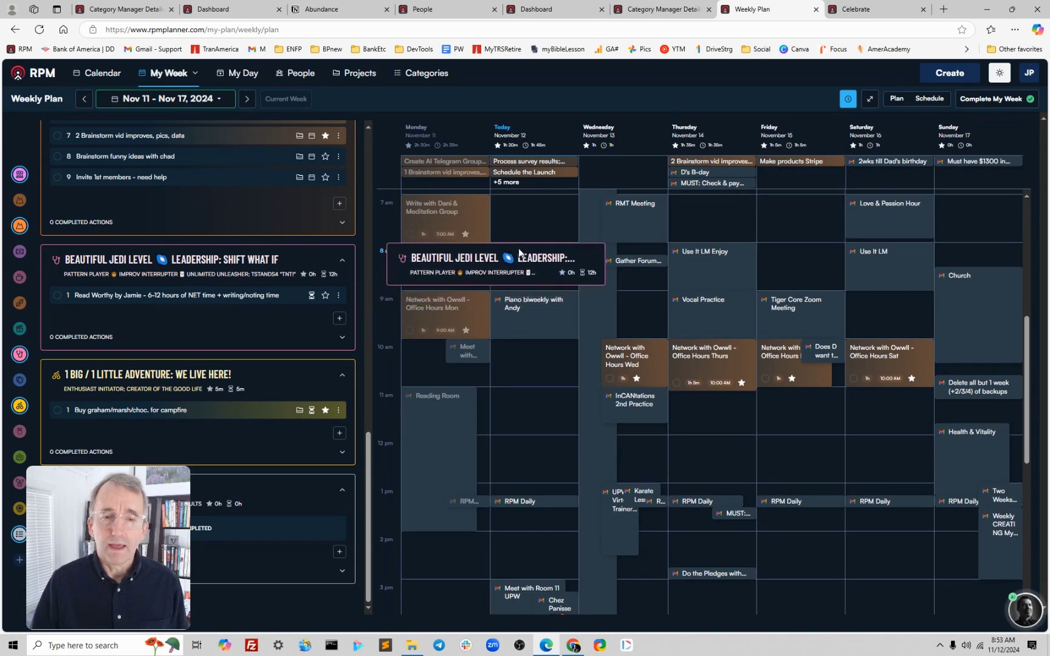
pyautogui.moveTo(518, 250); pyautogui.dragTo(517, 248)
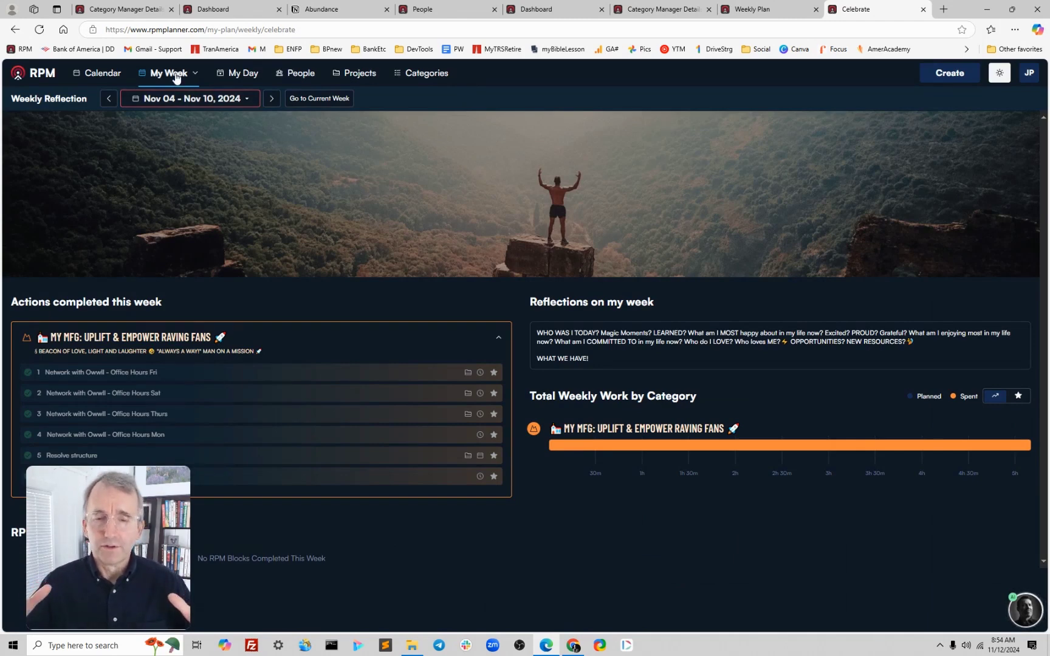
# Step: Select and copy all Nov 4–10 reflection prompts, from WHAT WE HAVE! up to the top
pyautogui.click(625, 350)
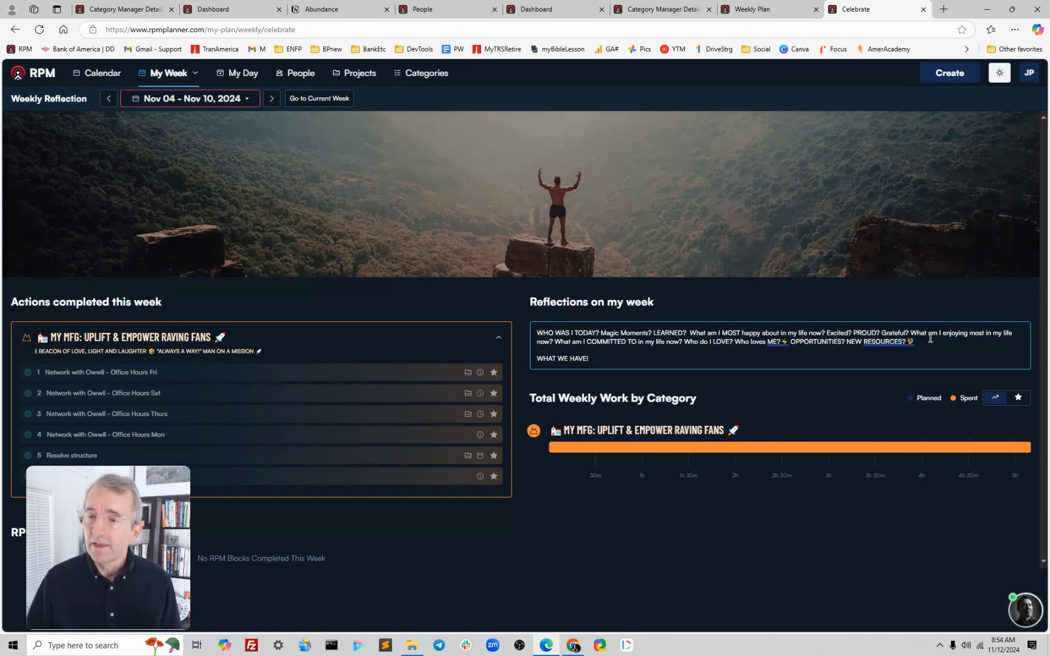
pyautogui.moveTo(912, 333); pyautogui.dragTo(994, 333)
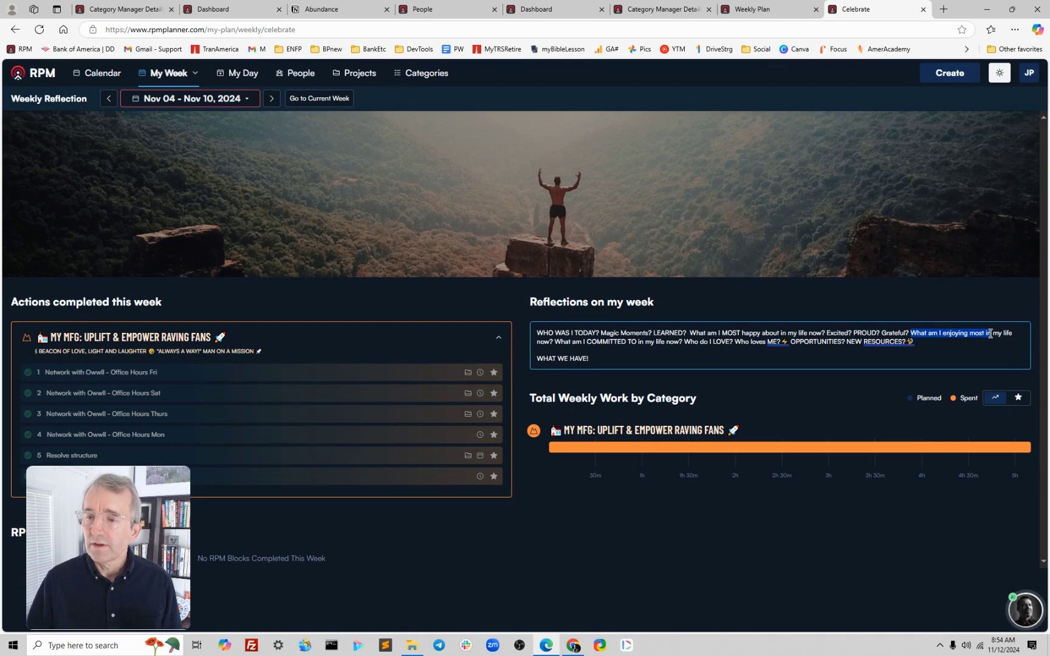
pyautogui.click(604, 338)
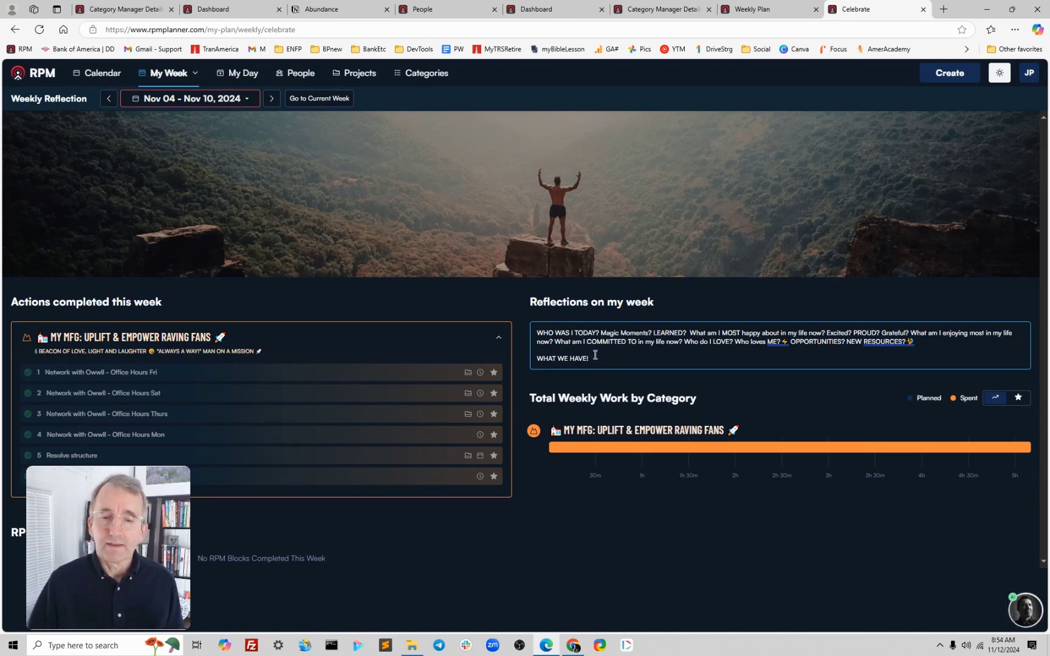
pyautogui.moveTo(589, 358); pyautogui.dragTo(522, 329)
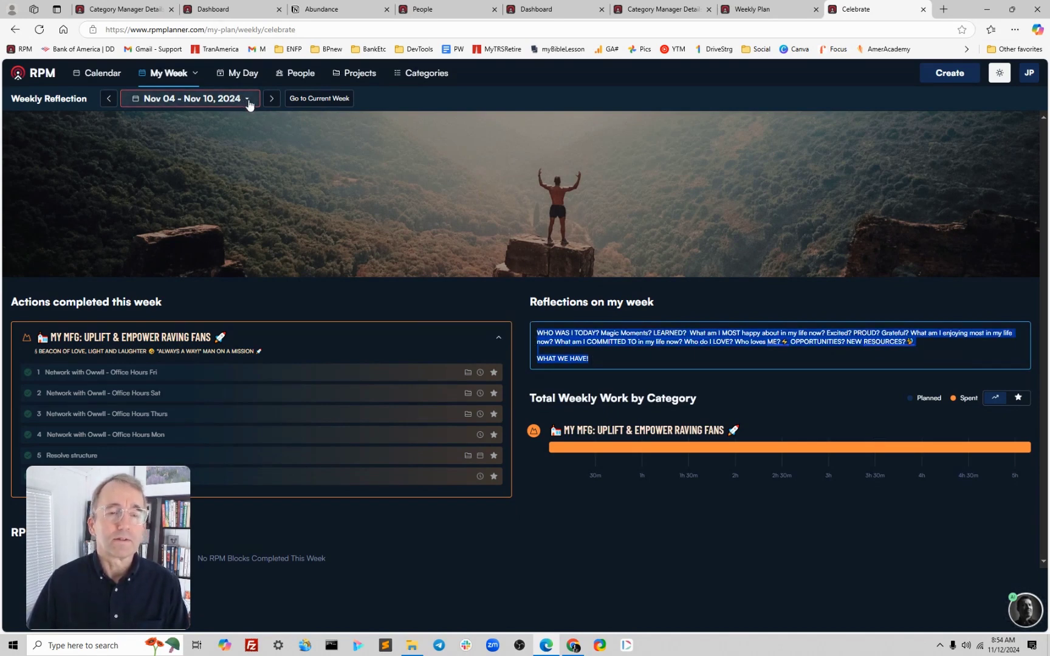
# Step: Paste the copied prompts into the Nov 11–17 Reflections, adding two blank lines after
pyautogui.click(272, 99)
pyautogui.click(569, 333)
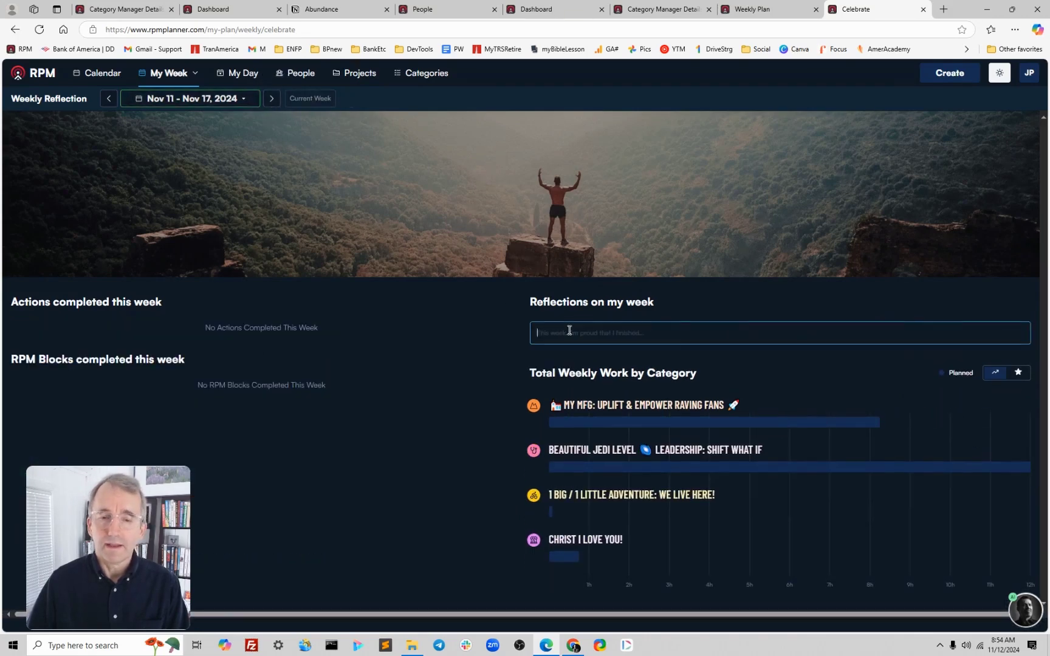
pyautogui.hotkey('ctrl', 'v')
pyautogui.press('Return')
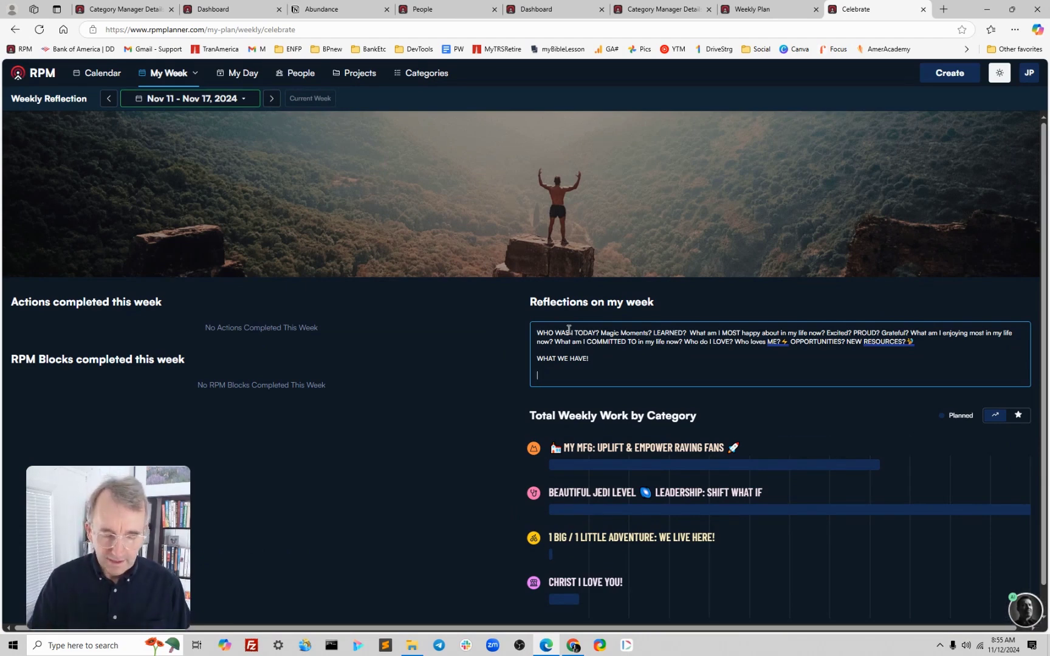
pyautogui.press('Return')
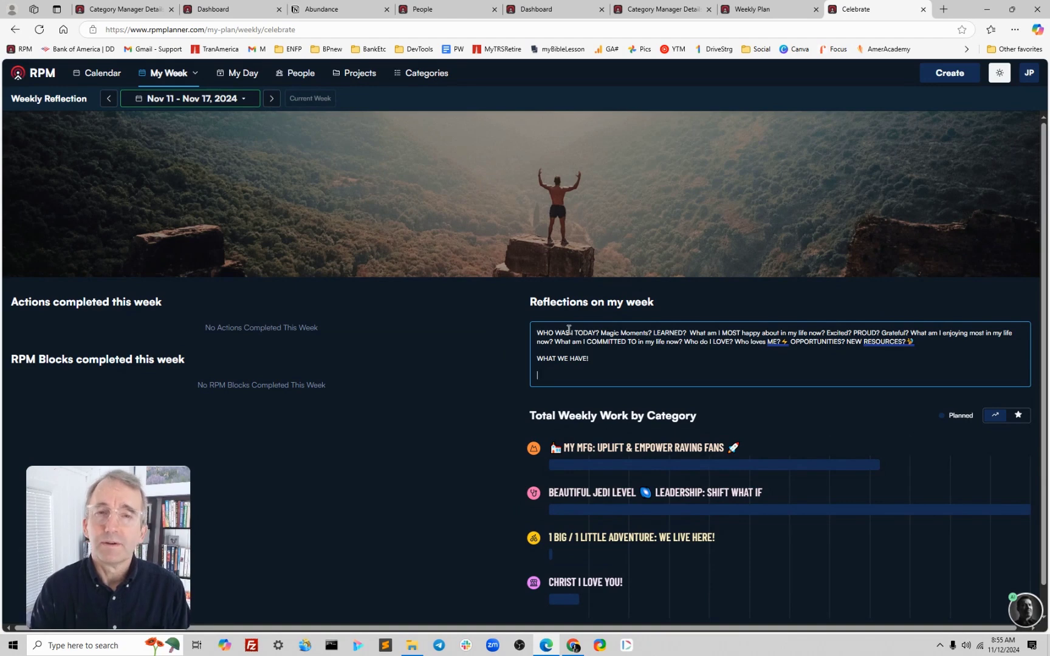